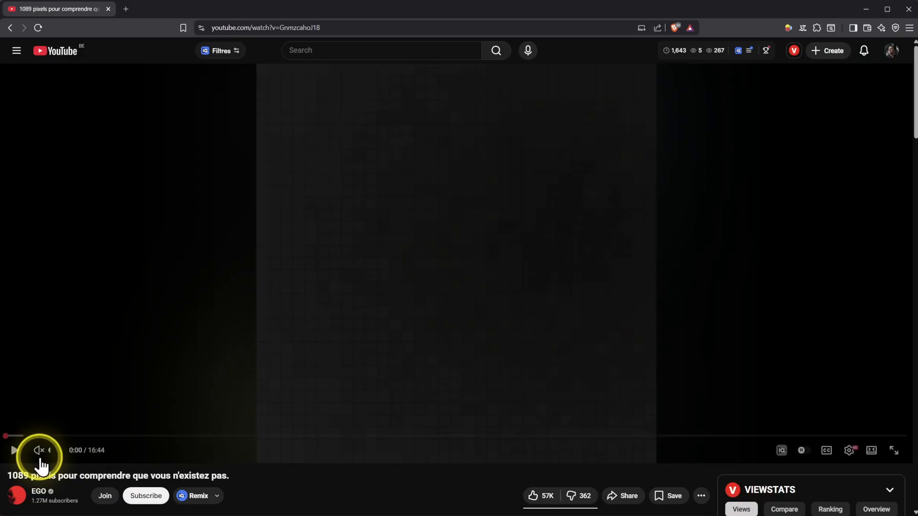
Step: Skim the YouTube video "1089 pixels pour comprendre que vous n'existez pas." up to about 10:49, examining its pixel-grid visuals
mouse_move(11, 452)
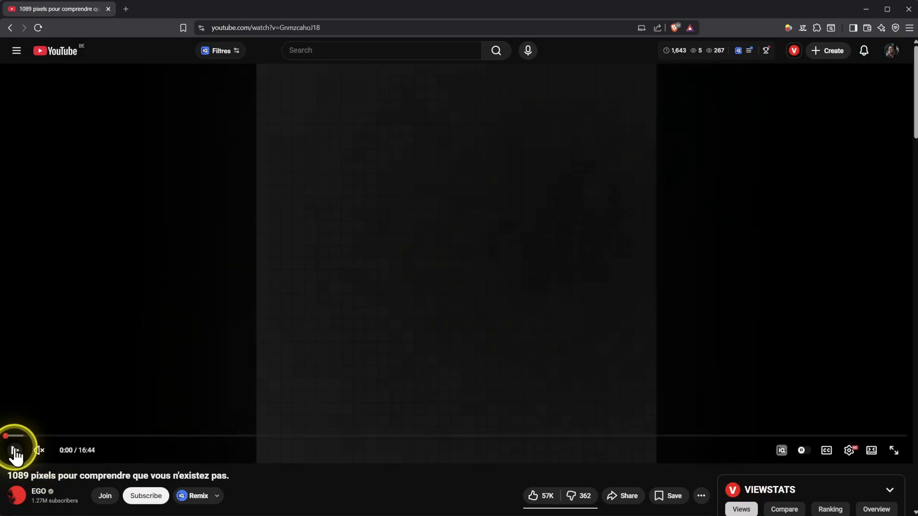
left_click(15, 451)
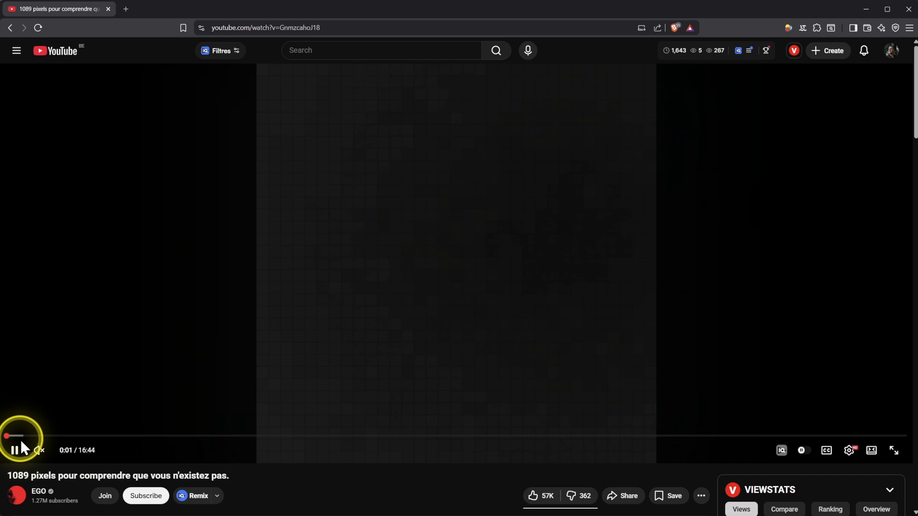
left_click_drag(21, 437, 114, 436)
left_click_drag(216, 436, 213, 436)
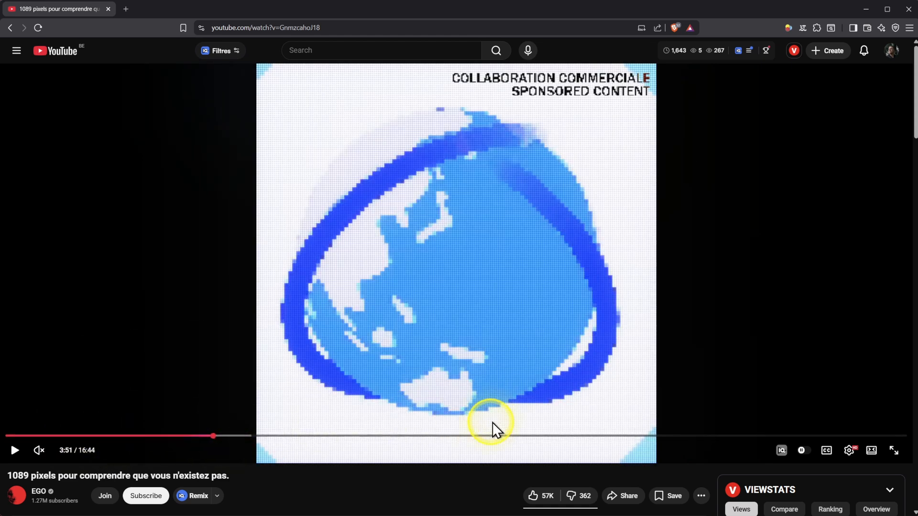
left_click(360, 436)
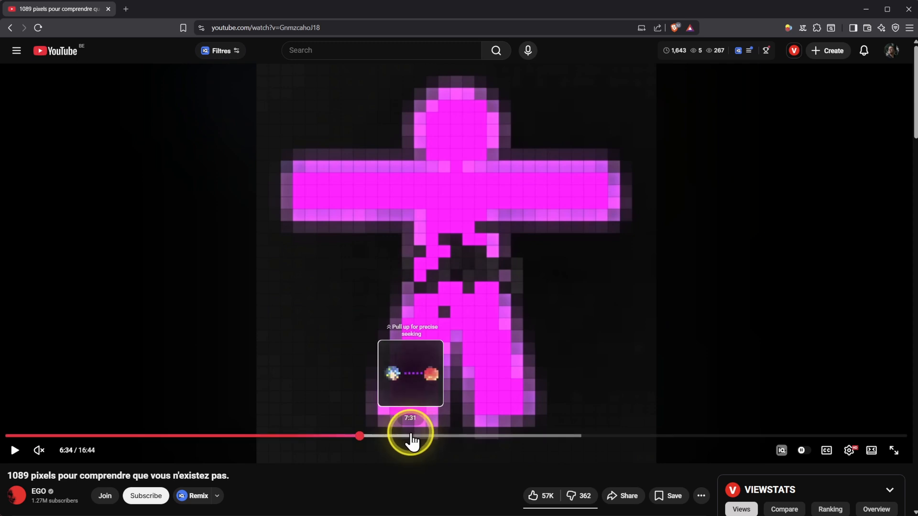
left_click(411, 437)
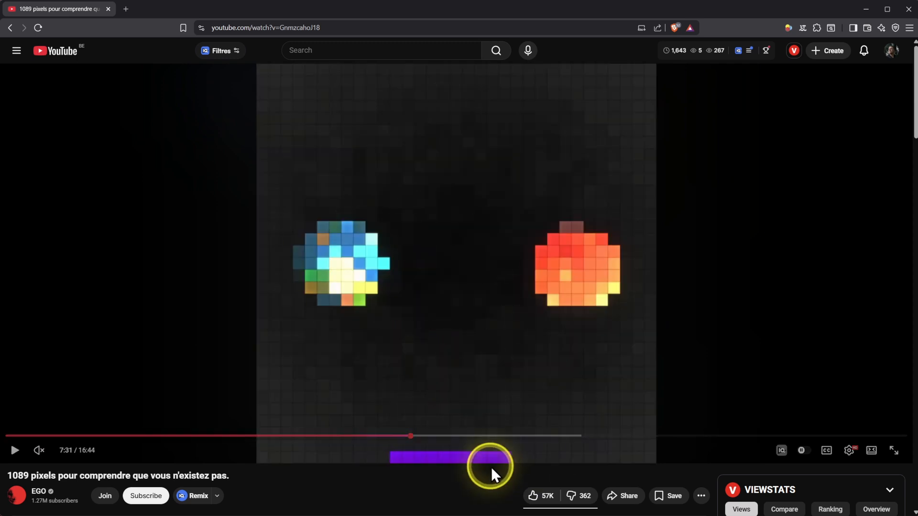
left_click(442, 436)
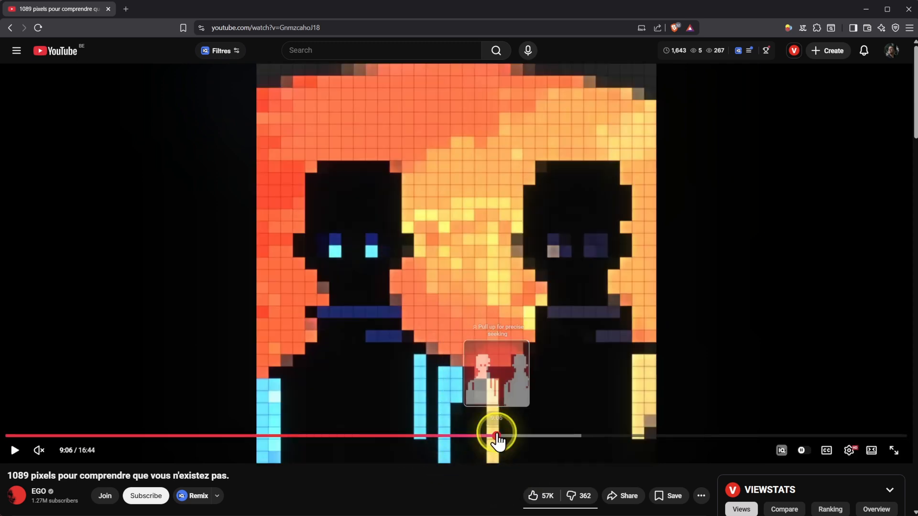
left_click(497, 436)
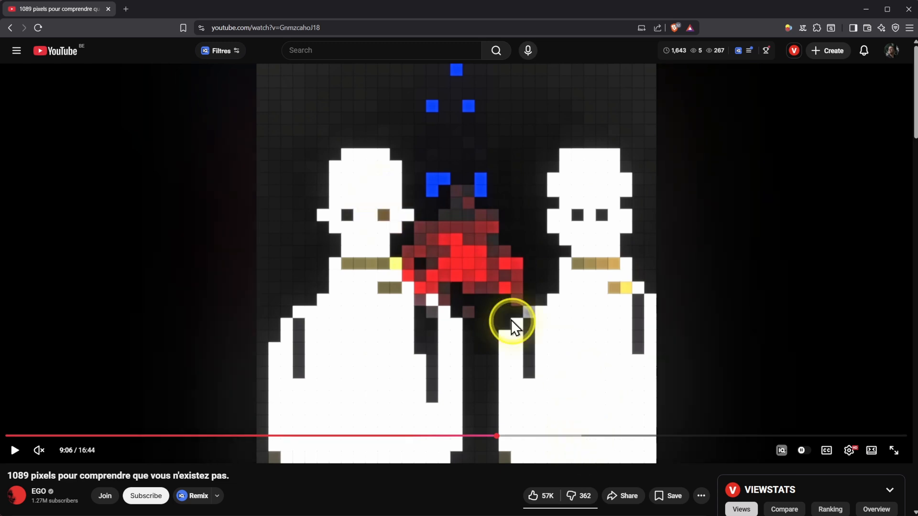
left_click(534, 436)
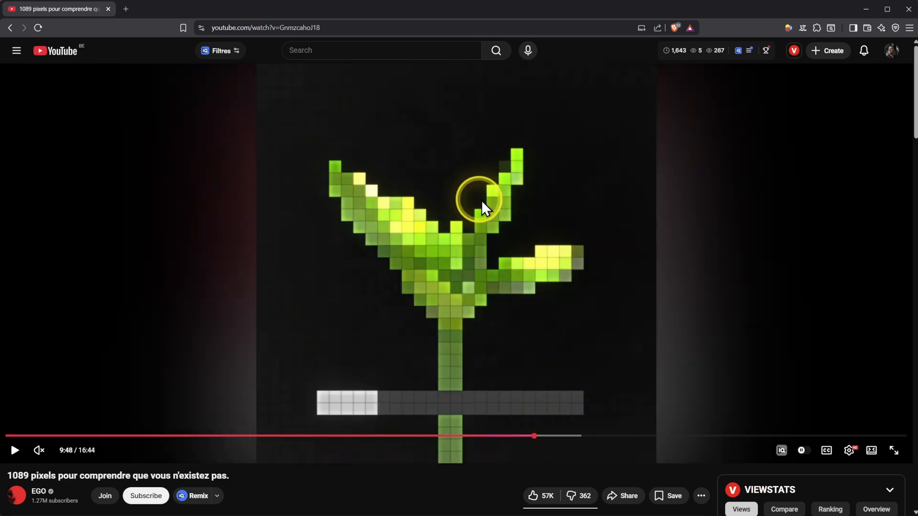
left_click(575, 436)
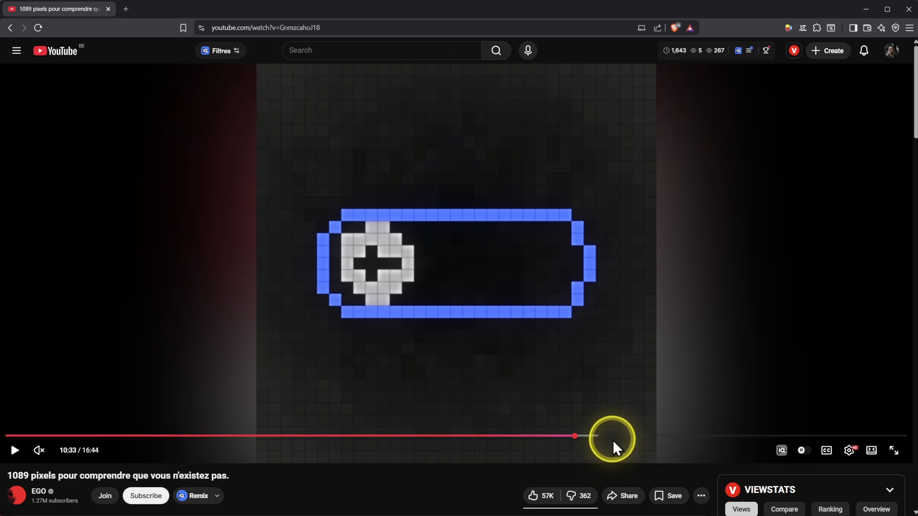
left_click(590, 436)
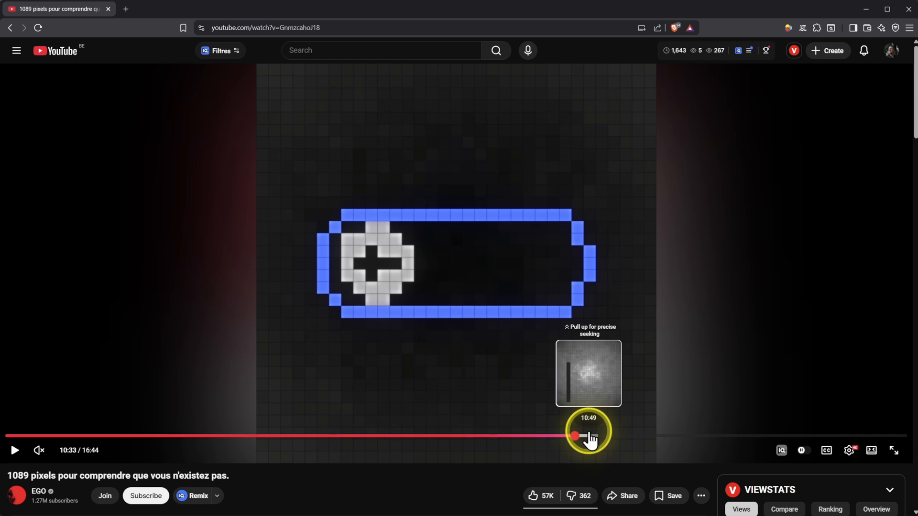
Step: Switch to DaVinci Resolve and add a Fusion Composition clip above the video clip at 01:00:09:08
left_click(523, 515)
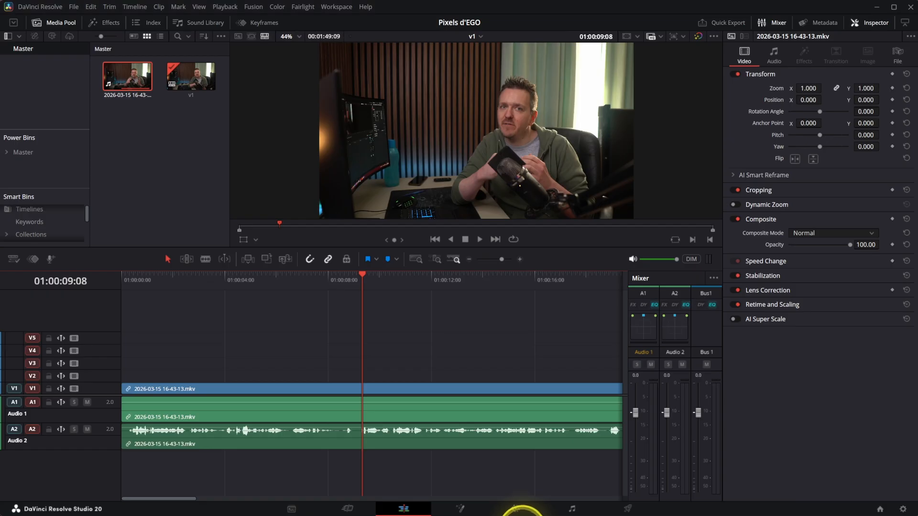
key("ctrl+space")
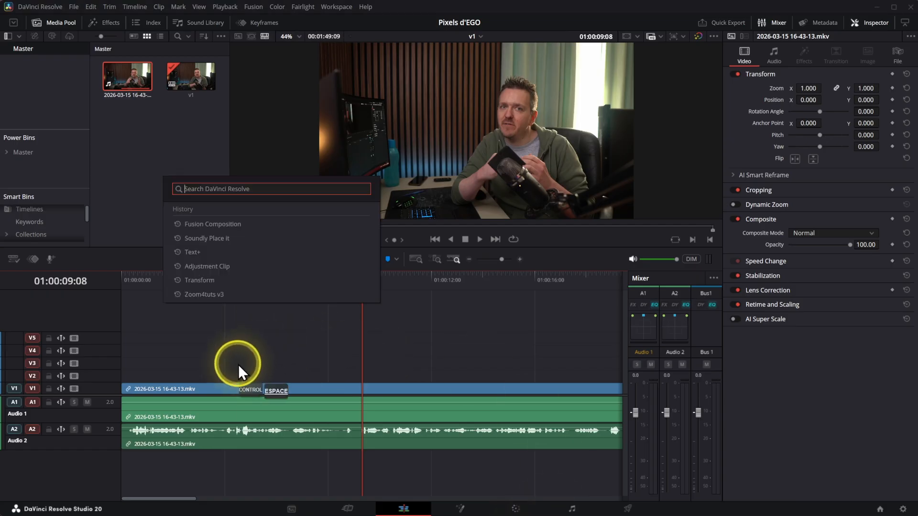
type("co")
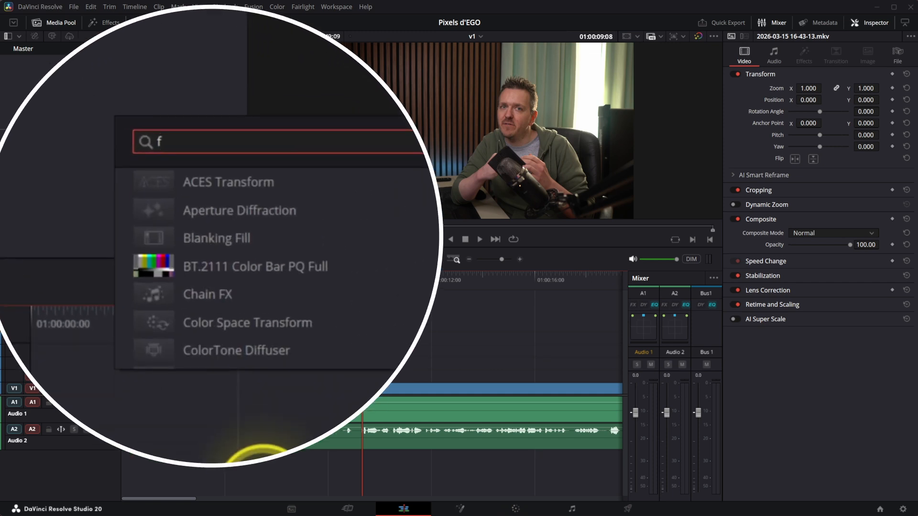
type("m")
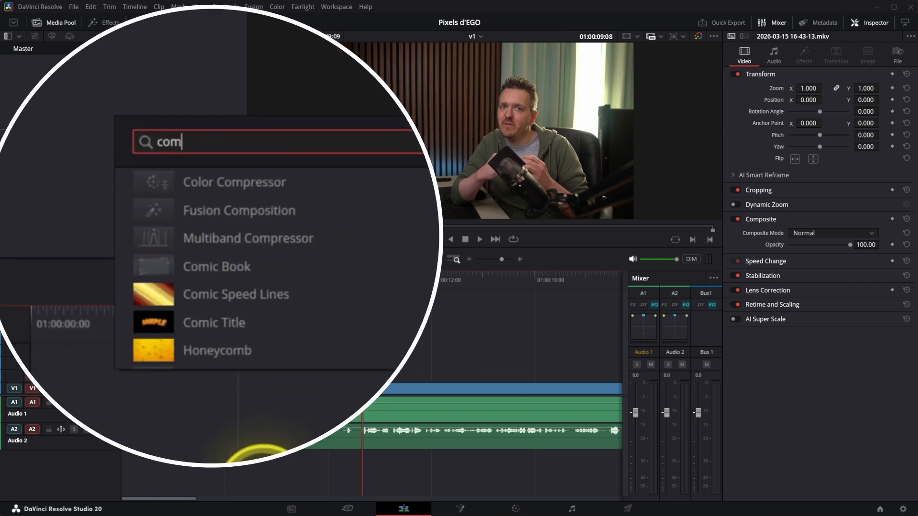
left_click(287, 211)
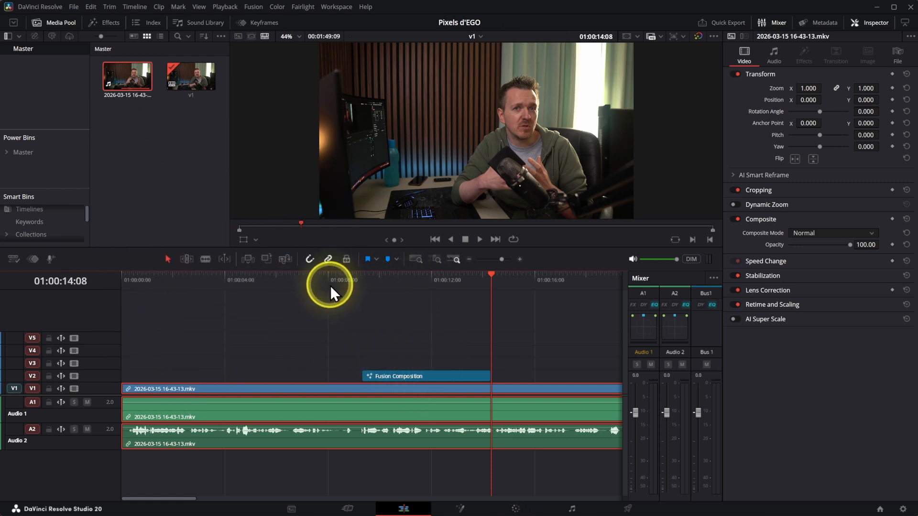
Step: Move the Fusion Composition to track V3 across 01:00:04:14 and lengthen it to about 290 frames
left_click(241, 284)
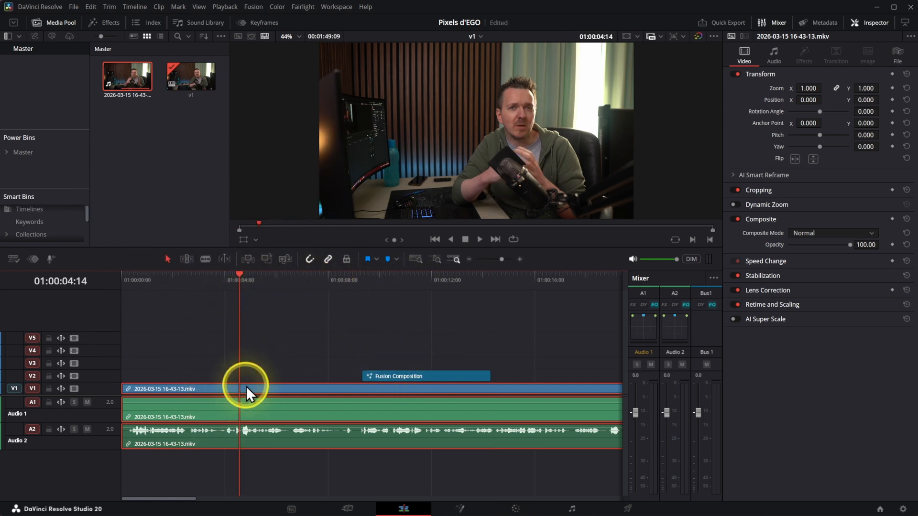
left_click_drag(417, 376, 234, 368)
left_click_drag(310, 364, 475, 365)
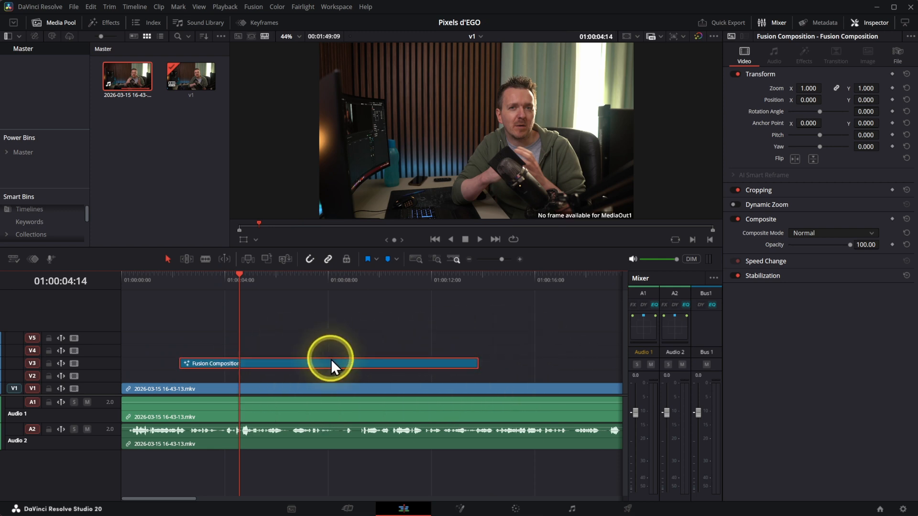
Step: Open the Fusion Composition's node graph and move the MediaOut1 node farther right to leave room for other nodes
left_click(461, 509)
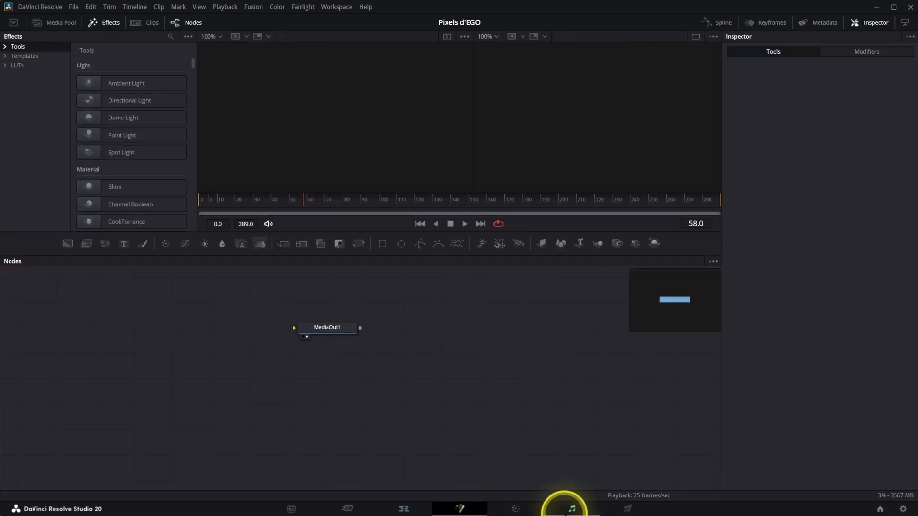
left_click_drag(331, 328, 563, 378)
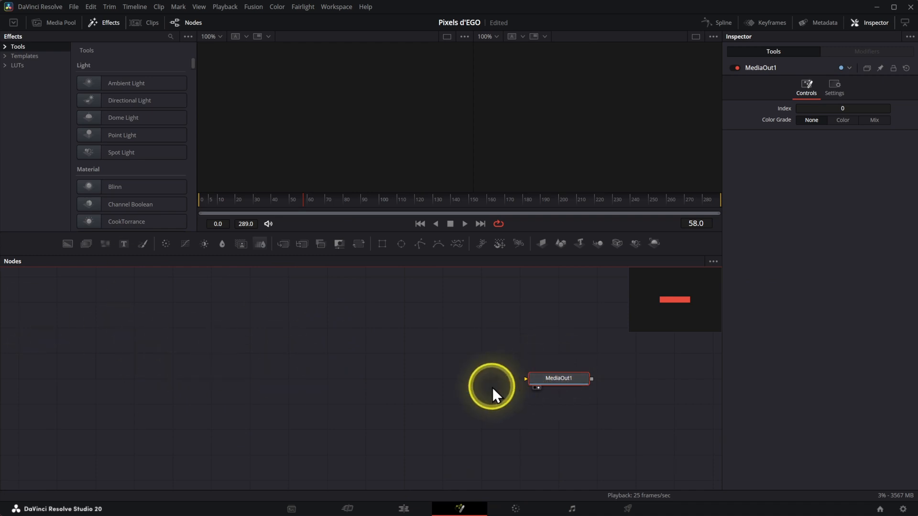
left_click(403, 508)
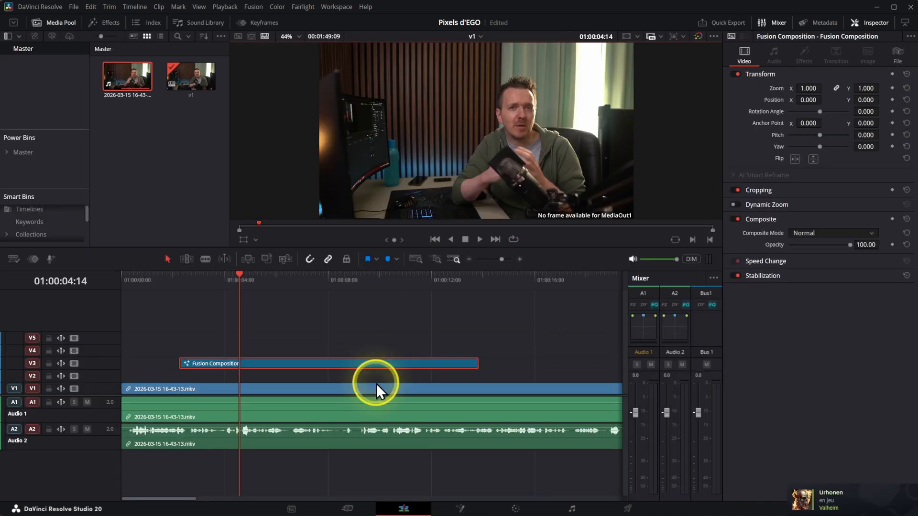
left_click(470, 507)
Step: Add a Media In node left of MediaOut1 and set its Media Source to Background
left_click(225, 355)
key("shift+space")
type("me")
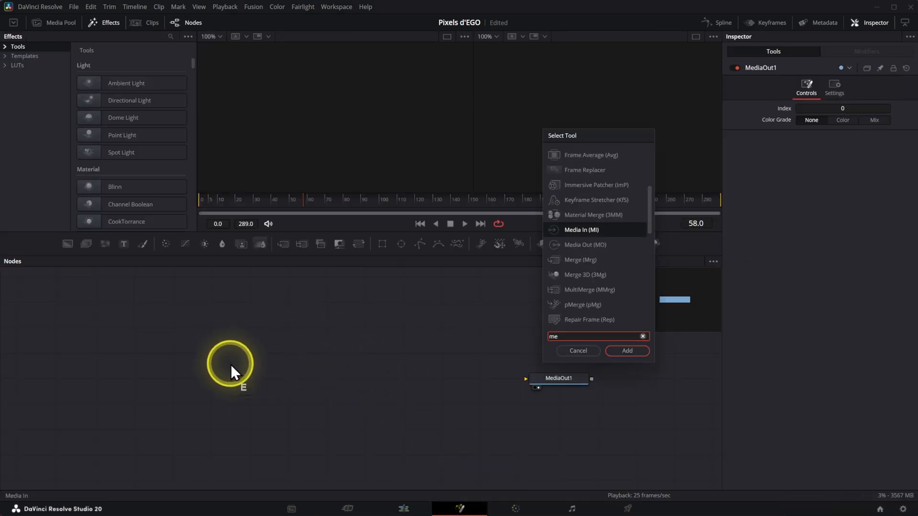
key("Return")
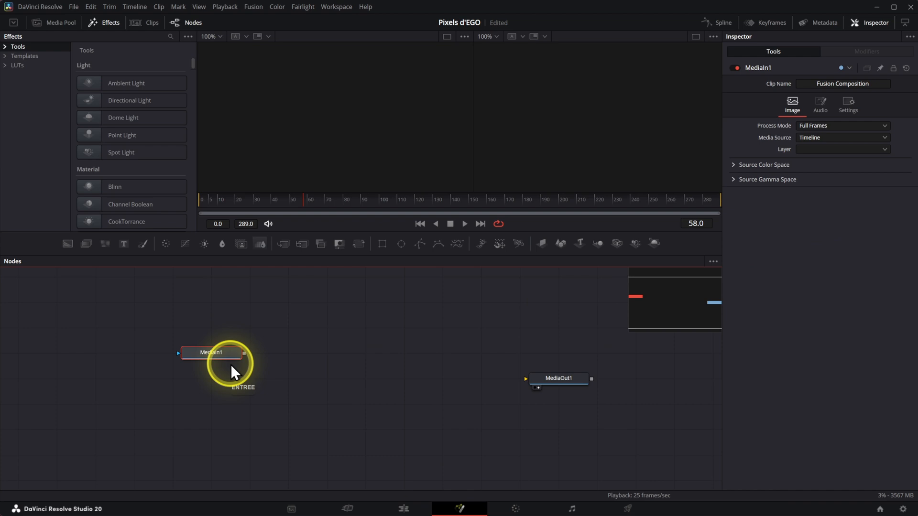
left_click(819, 138)
left_click(822, 148)
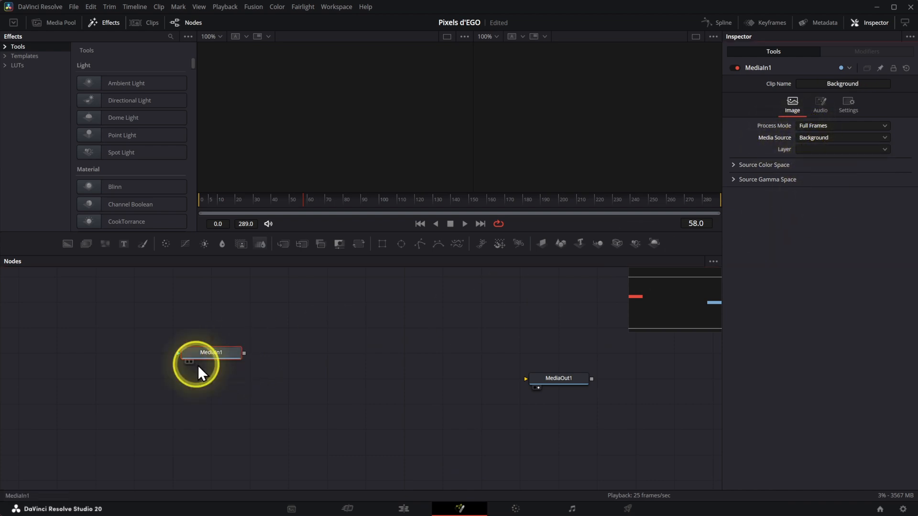
Step: Display MediaIn1 in a single viewer and connect its output to MediaOut1
left_click_drag(218, 357, 343, 128)
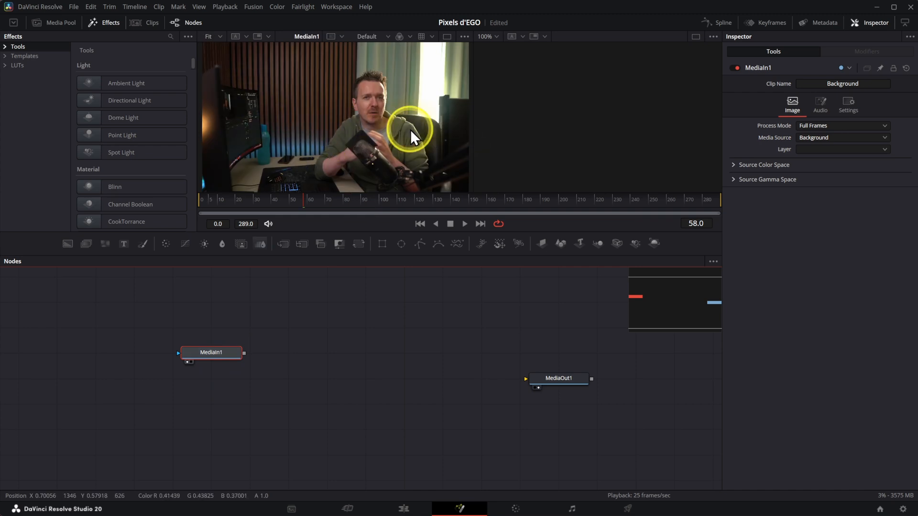
left_click(447, 37)
left_click_drag(247, 358, 558, 377)
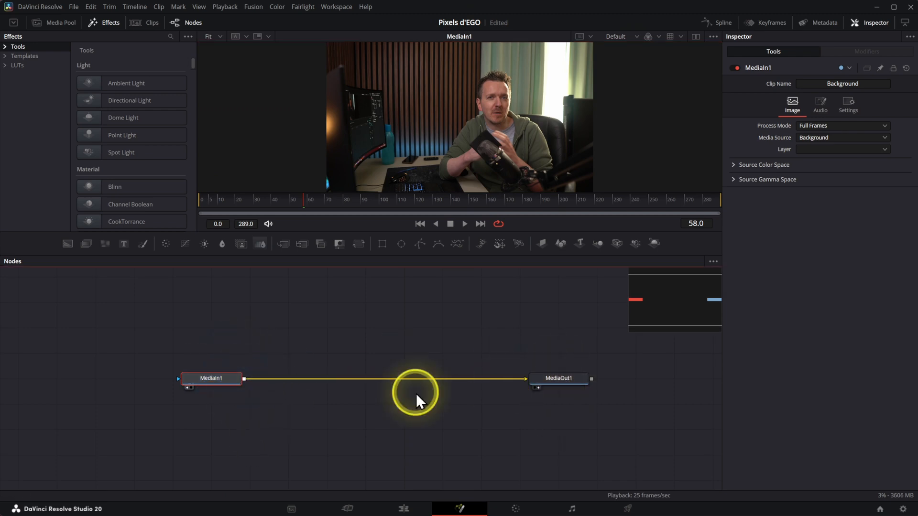
Step: Insert a Mosaic Blur node between MediaIn1 and MediaOut1, and show the MediaOut1 result in the viewer
key("shift+space")
type("me")
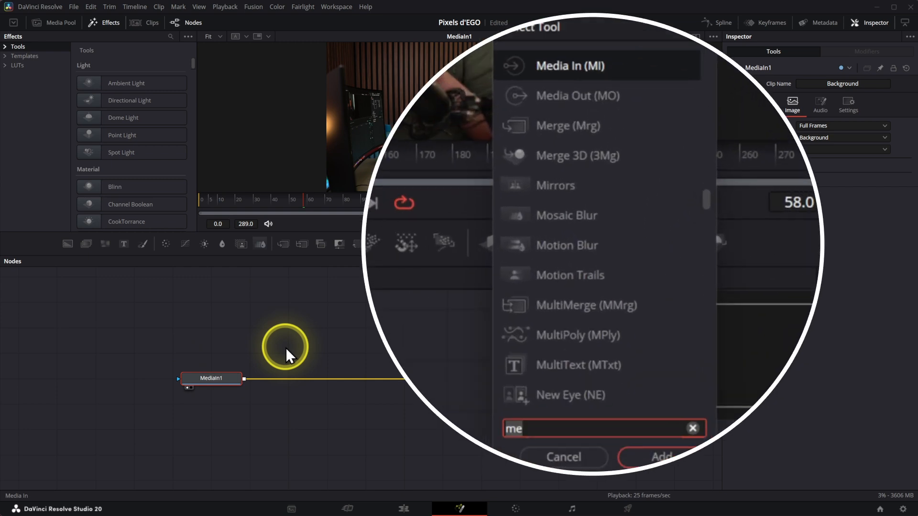
key("BackSpace")
type("os")
key("Return")
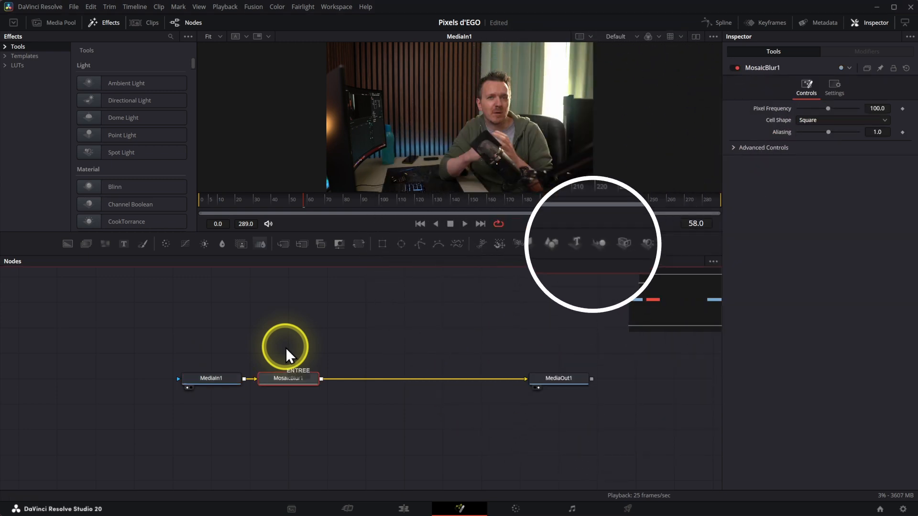
left_click_drag(294, 376, 486, 128)
left_click_drag(565, 379, 535, 126)
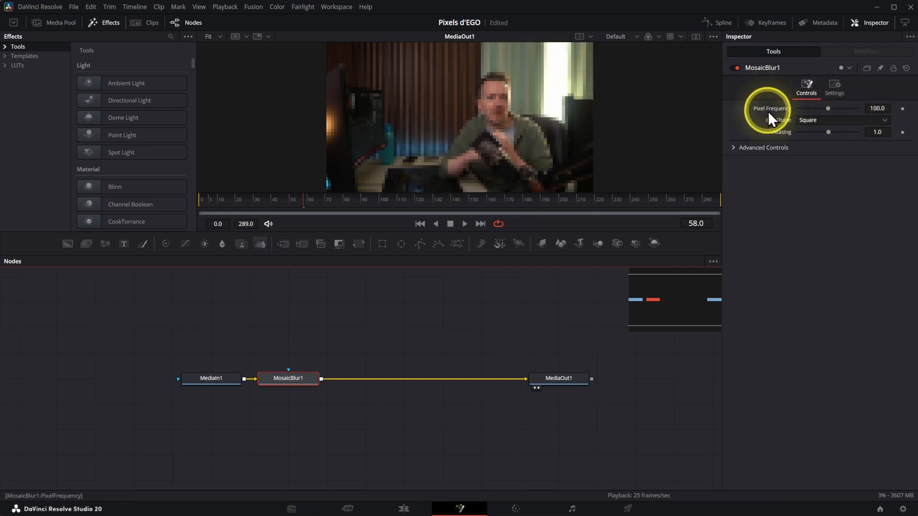
left_click_drag(834, 109, 809, 110)
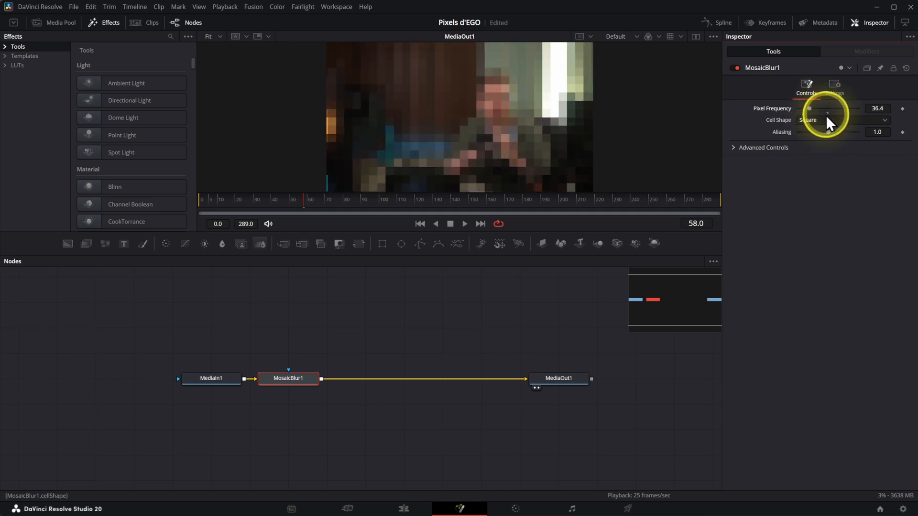
left_click(880, 110)
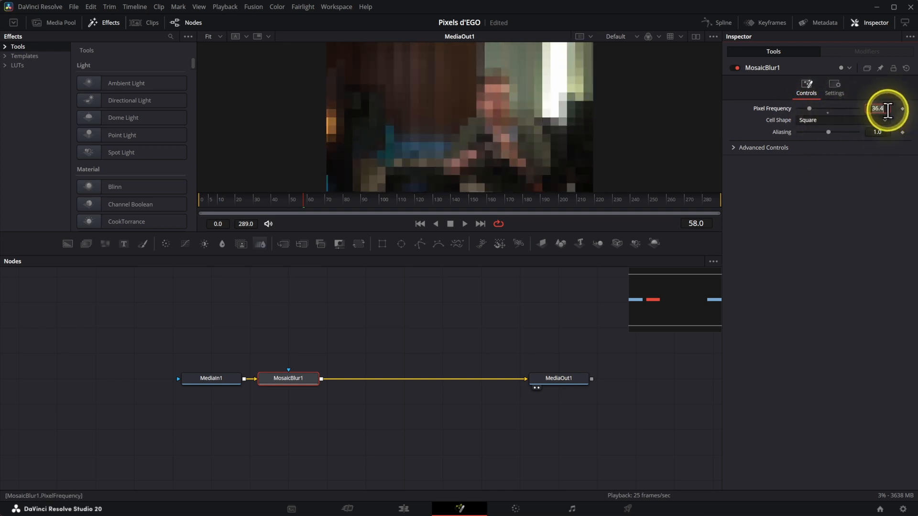
type("33")
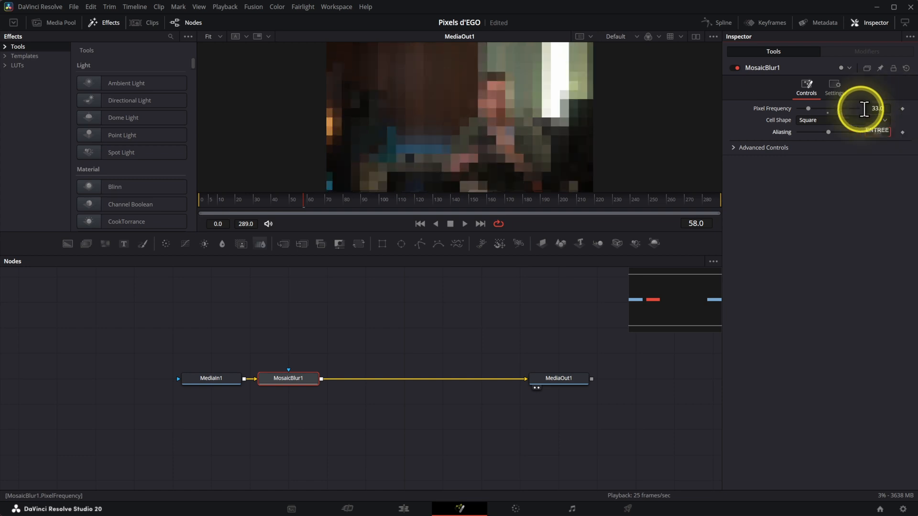
key("Return")
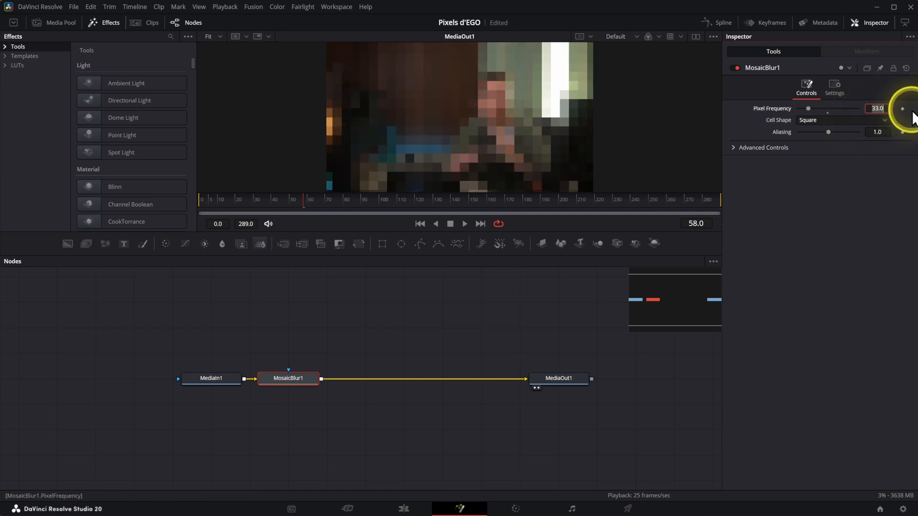
type("66")
key("Return")
left_click(733, 149)
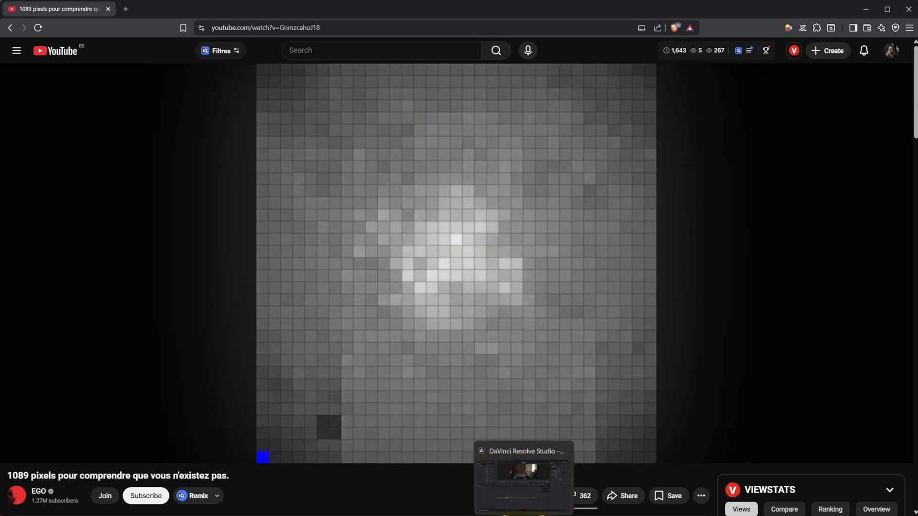
Step: Switch back to DaVinci Resolve and add an unconnected Background node below MediaIn1
left_click(523, 515)
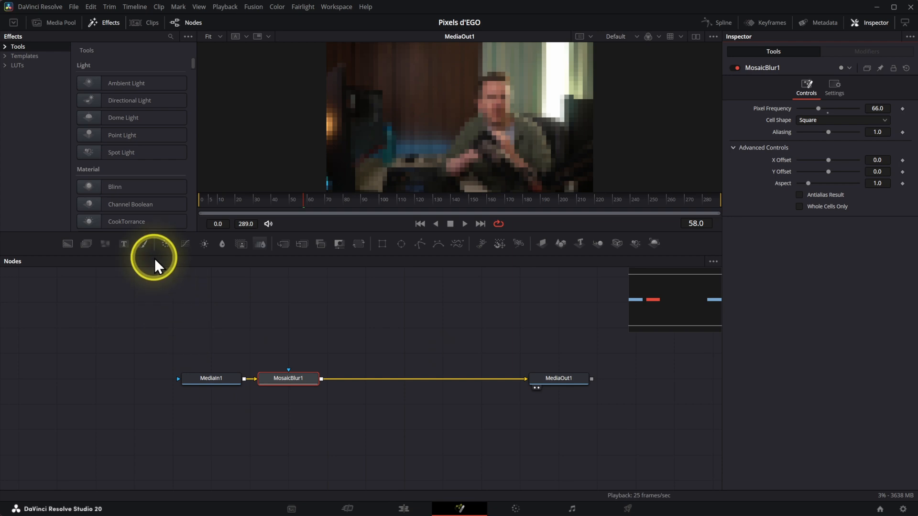
left_click_drag(70, 245, 205, 413)
Step: Add a Grid node after Background1 and show its result in the viewer
key("shift+space")
type("grid")
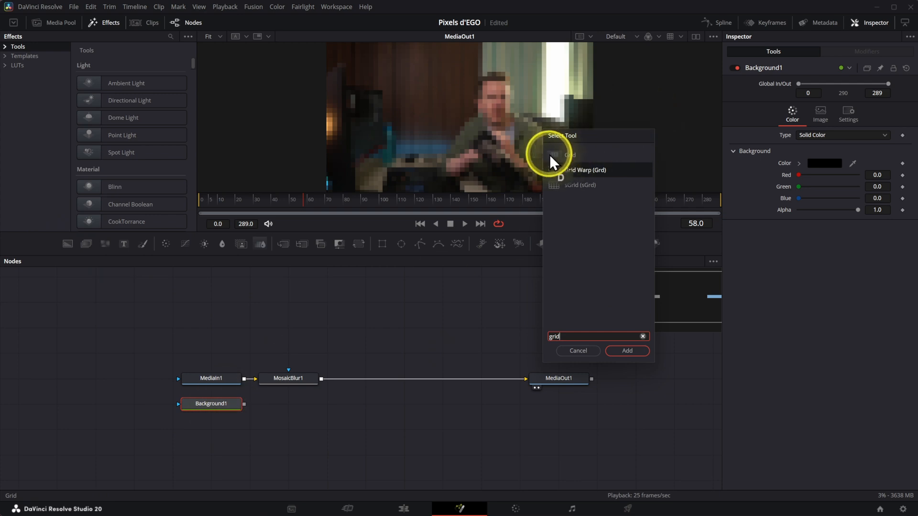
left_click(577, 160)
left_click(627, 351)
left_click(311, 410)
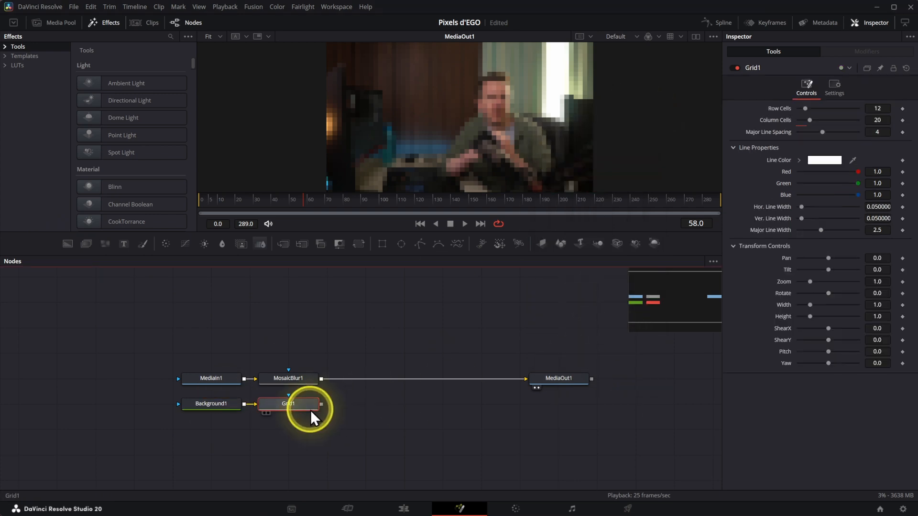
left_click_drag(294, 403, 400, 122)
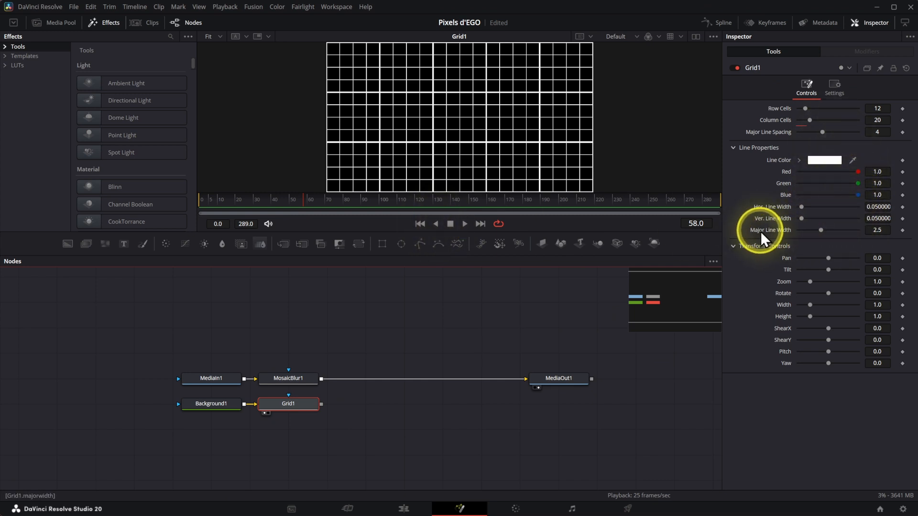
Step: Set Grid1's Major Line Width to 1.0 and both its Row Cells and Column Cells to 33
left_click_drag(819, 233, 784, 234)
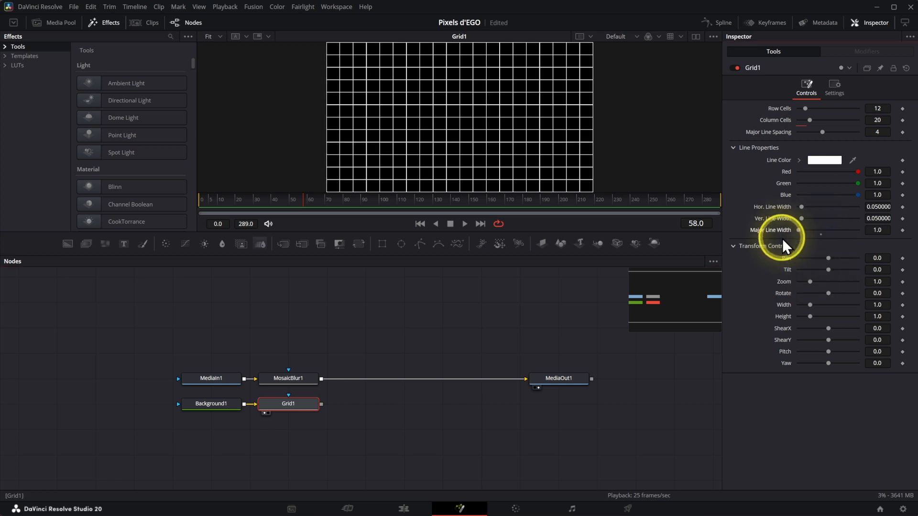
left_click(877, 108)
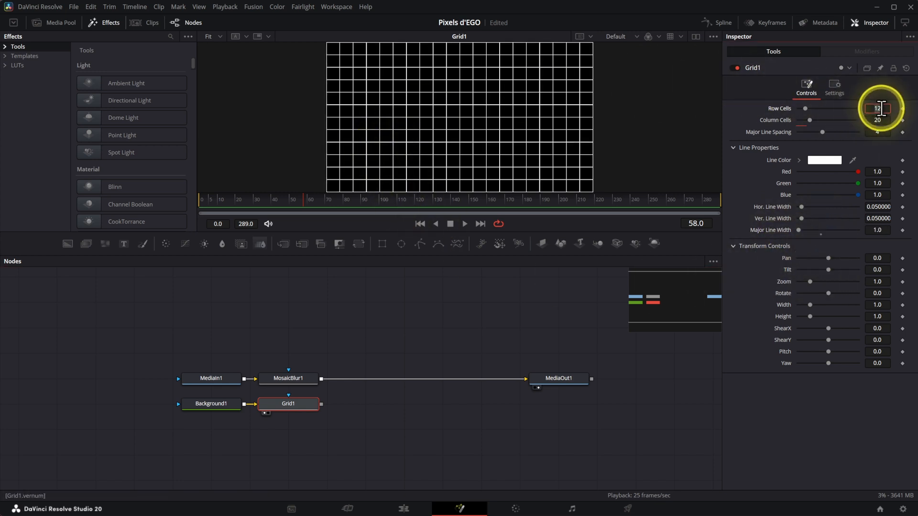
type("33")
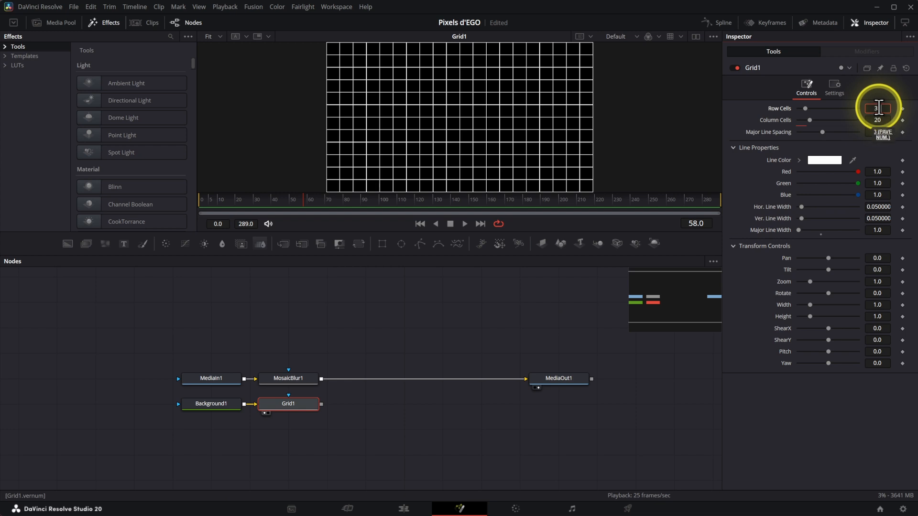
key("Tab")
type("33")
key("Return")
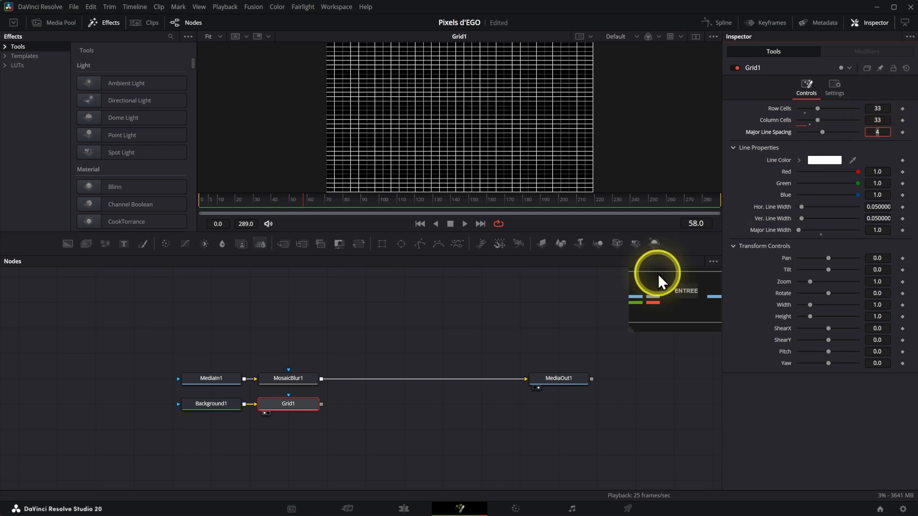
scroll(403, 122, "up", 3)
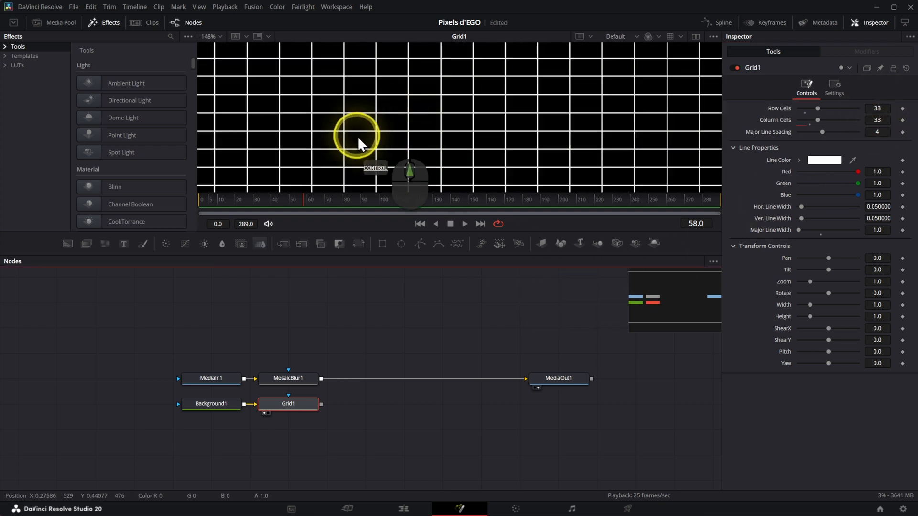
scroll(388, 121, "down", 4)
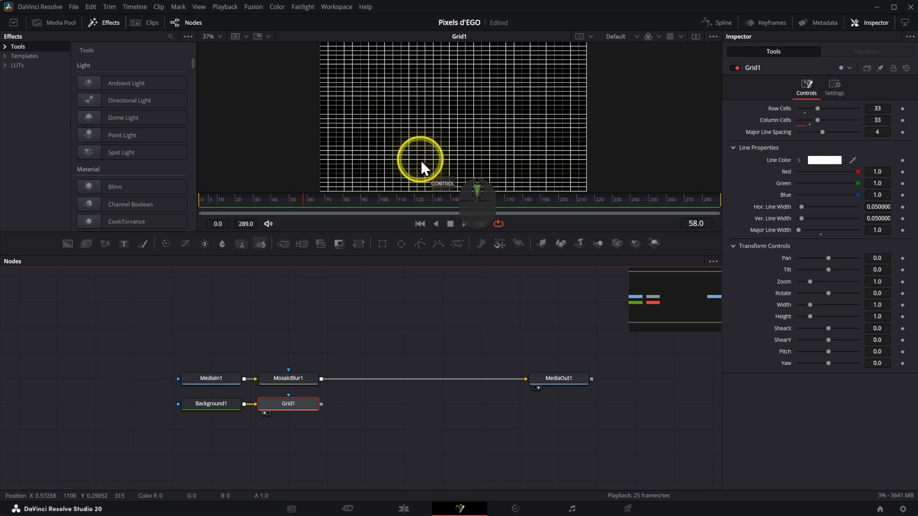
Step: Open the image size settings of Background1
left_click(211, 406)
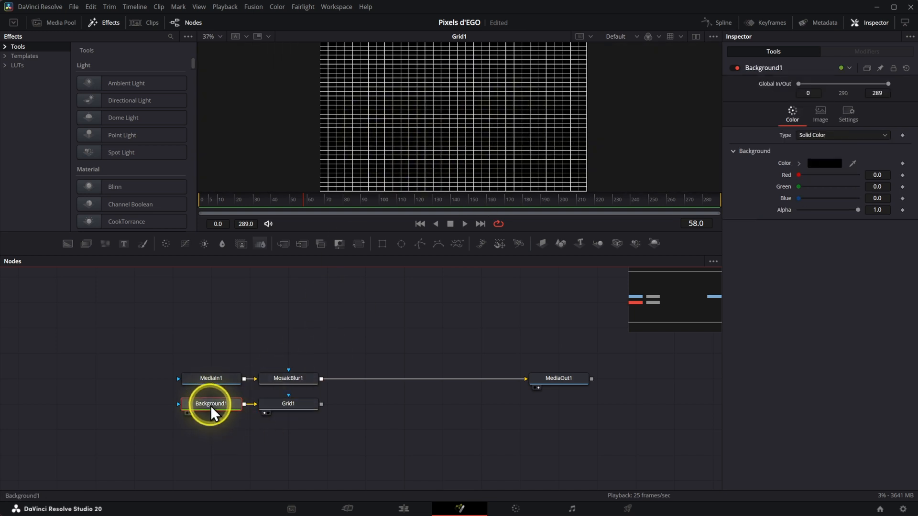
left_click(853, 115)
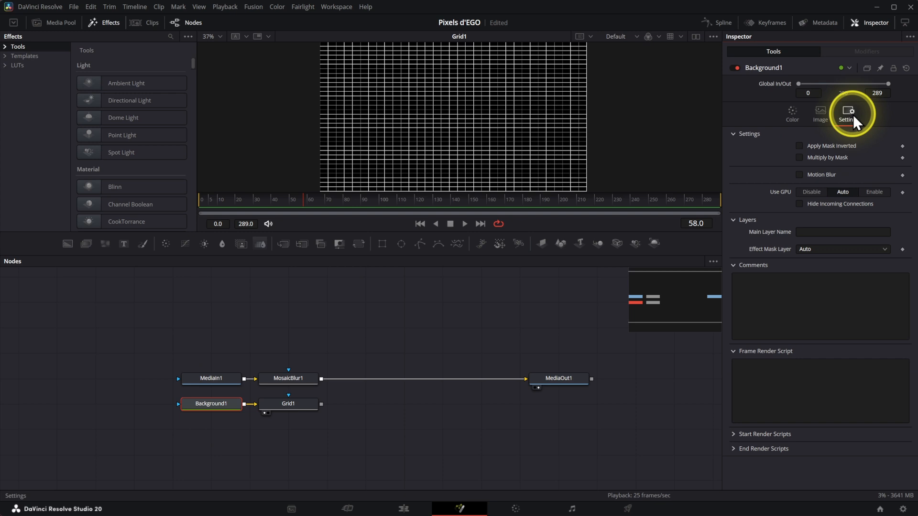
left_click(821, 110)
left_click(878, 163)
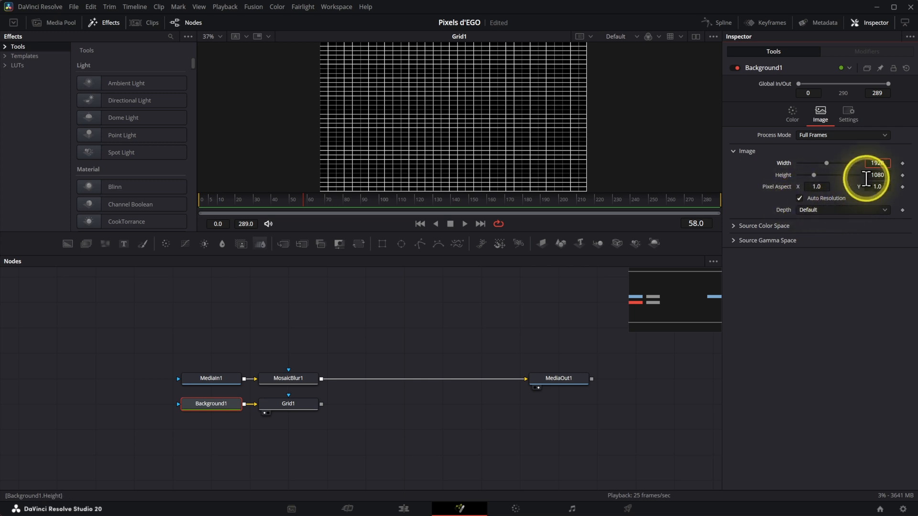
double_click(887, 164)
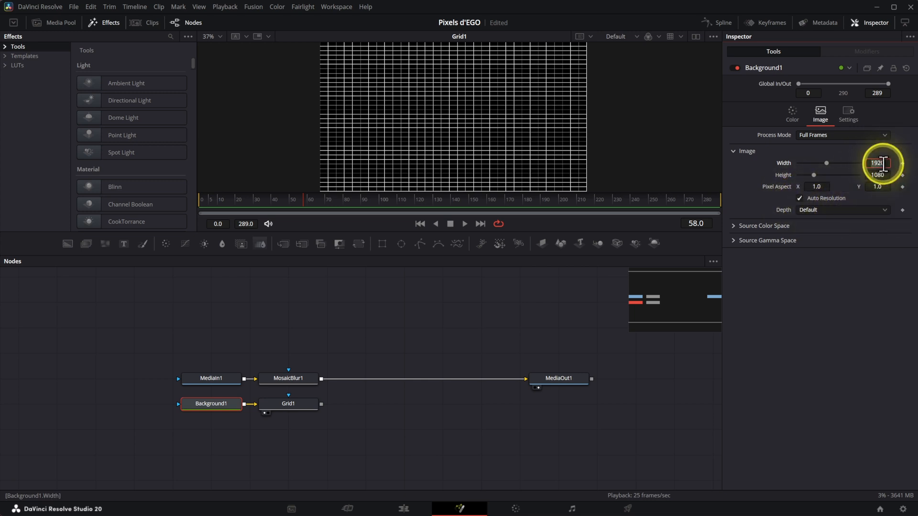
type("10")
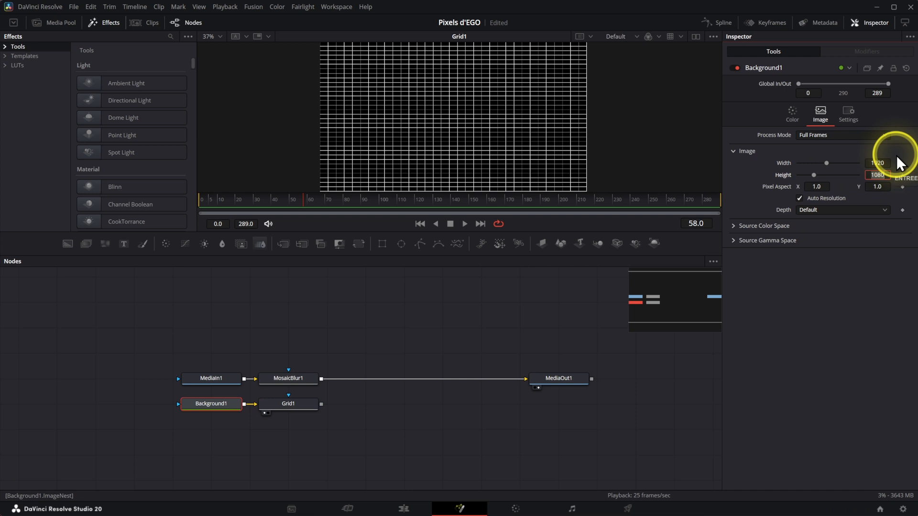
key("Return")
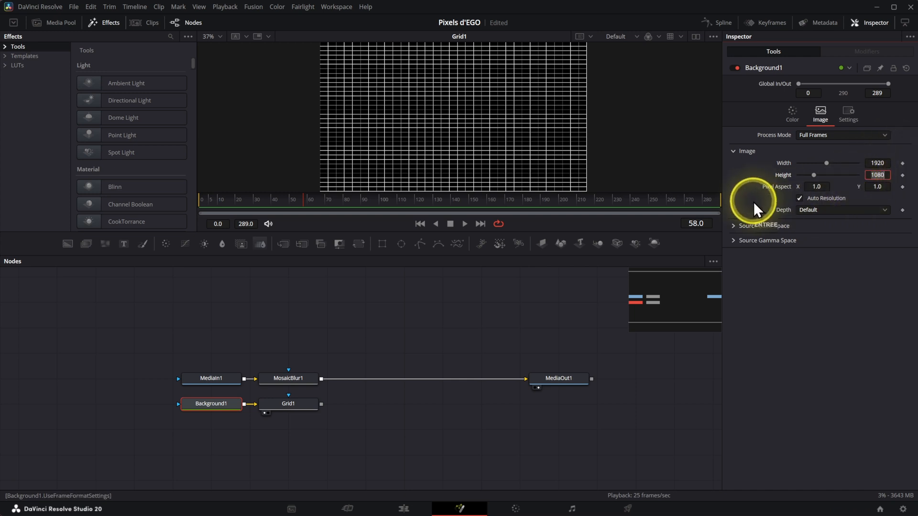
Step: Turn off Auto Resolution for Background1 and set its width to 1080
left_click(800, 198)
left_click(880, 163)
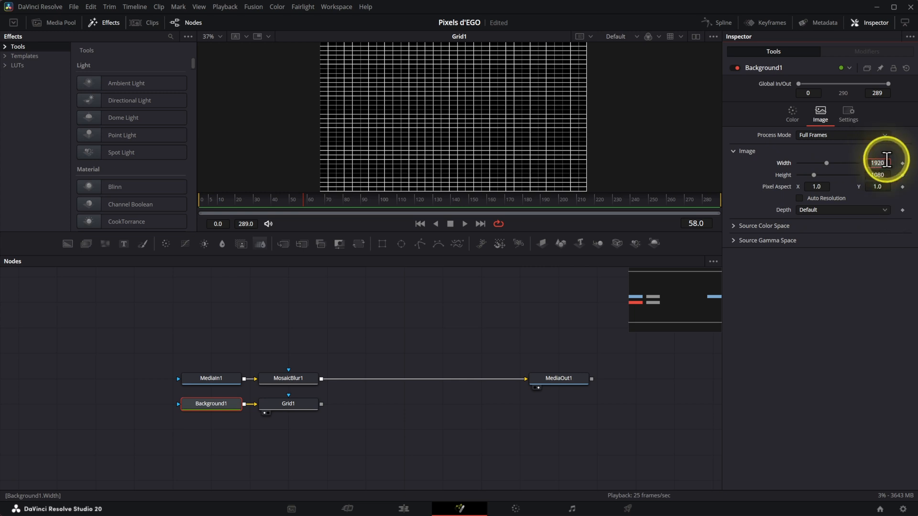
type("1080")
key("Return")
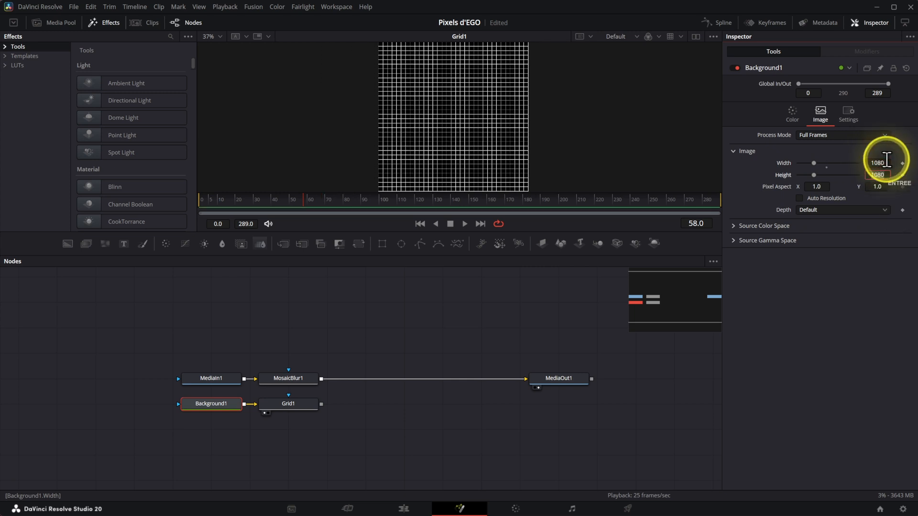
Step: Move Background1 and Grid1 together further down, away from the MediaIn1 chain
left_click(306, 319)
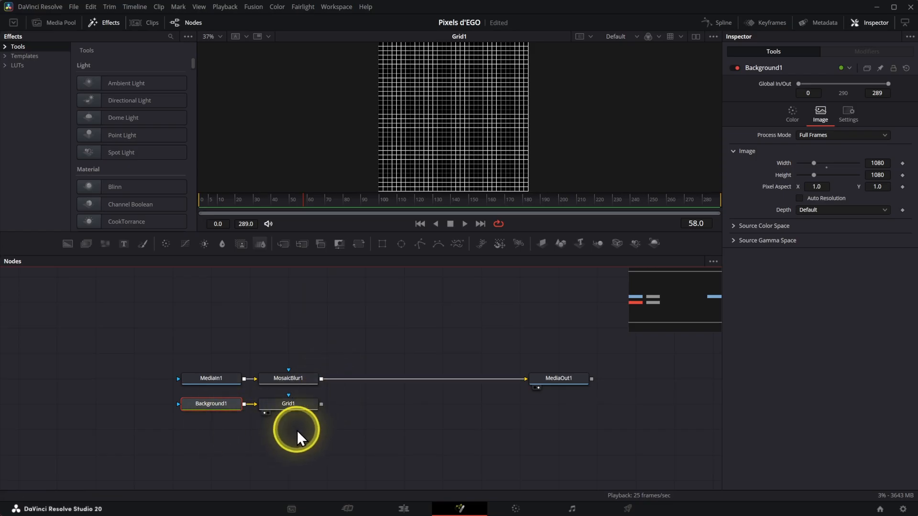
left_click_drag(299, 433, 211, 435)
left_click(405, 404)
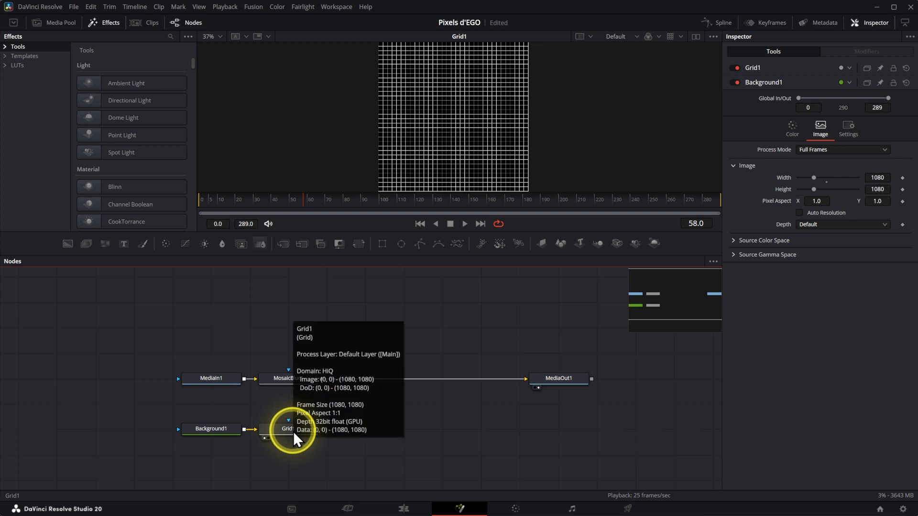
Step: Add an Invert Color node after Grid1 and show its result in the viewer
left_click(287, 432)
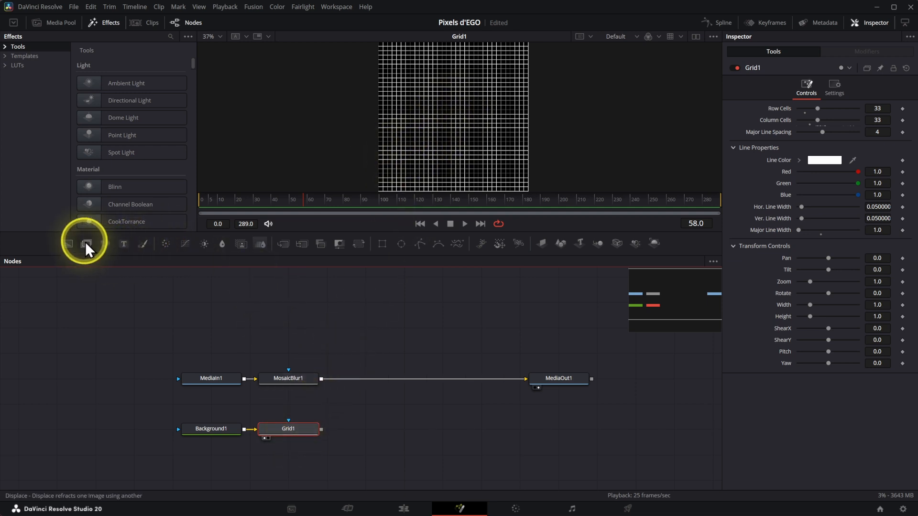
key("ctrl+space")
type("Grid")
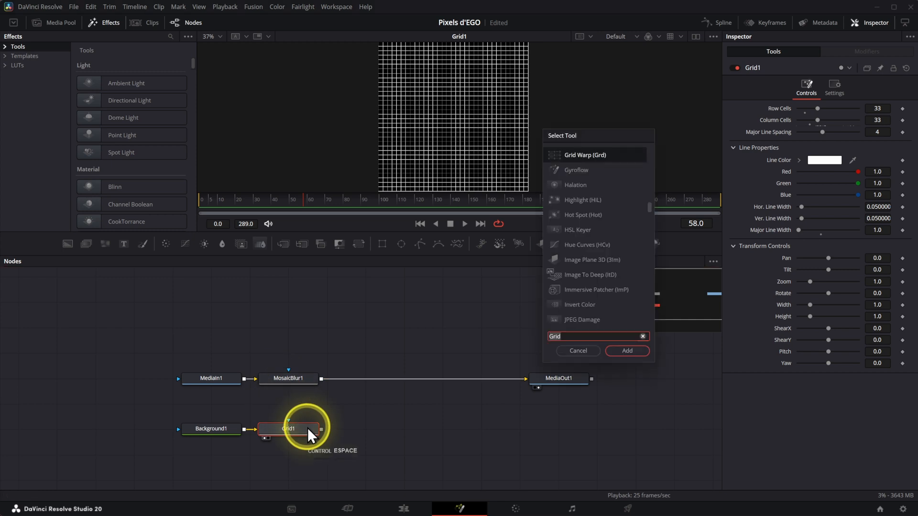
key("BackSpace")
key("BackSpace")
key("BackSpace")
key("BackSpace")
type("inv")
key("Return")
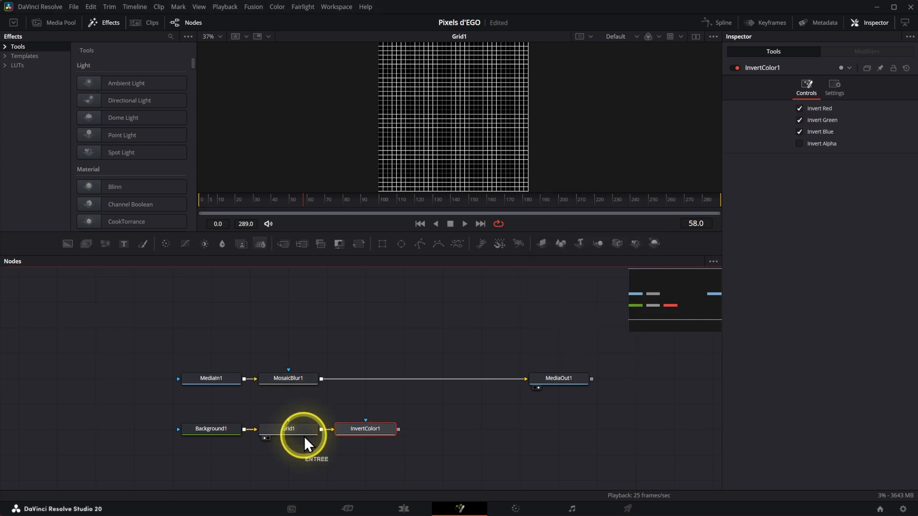
left_click_drag(378, 427, 432, 141)
scroll(433, 142, "up", 5)
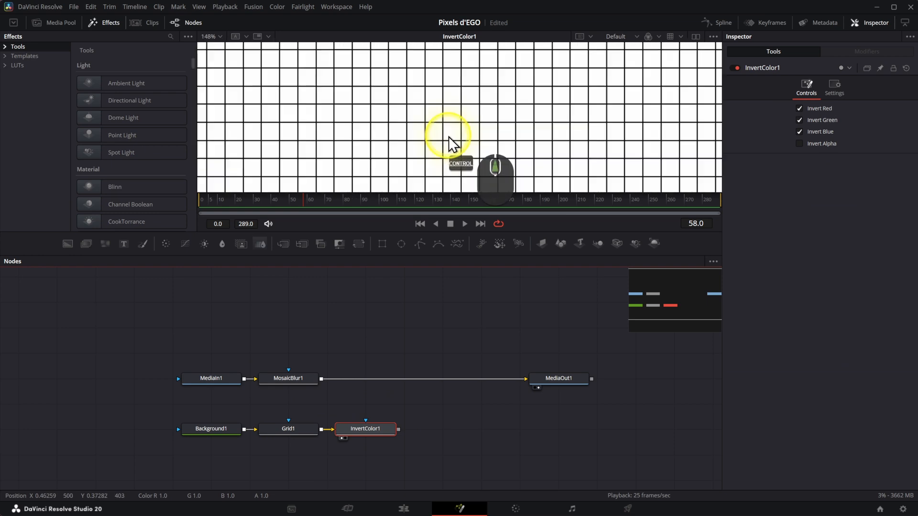
Step: Try adjusting Grid1's horizontal line width and return it to 0.05
left_click(298, 432)
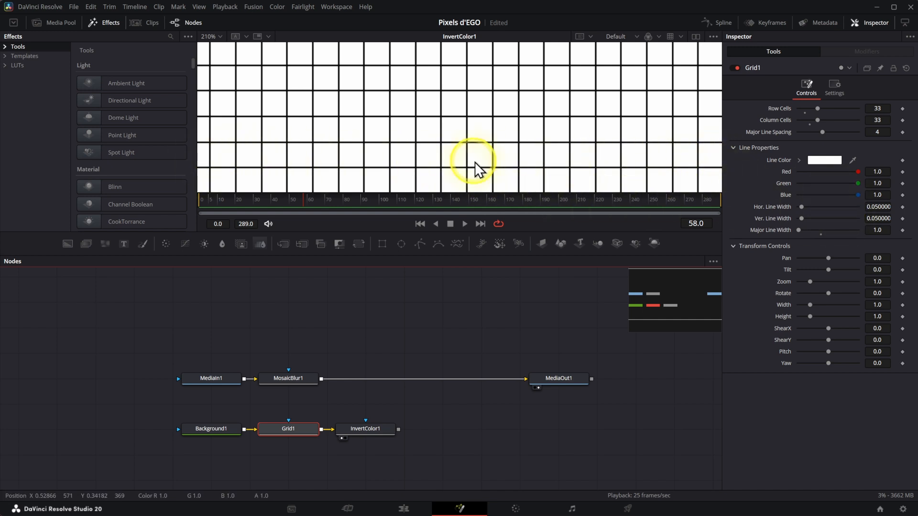
scroll(476, 131, "up", 4)
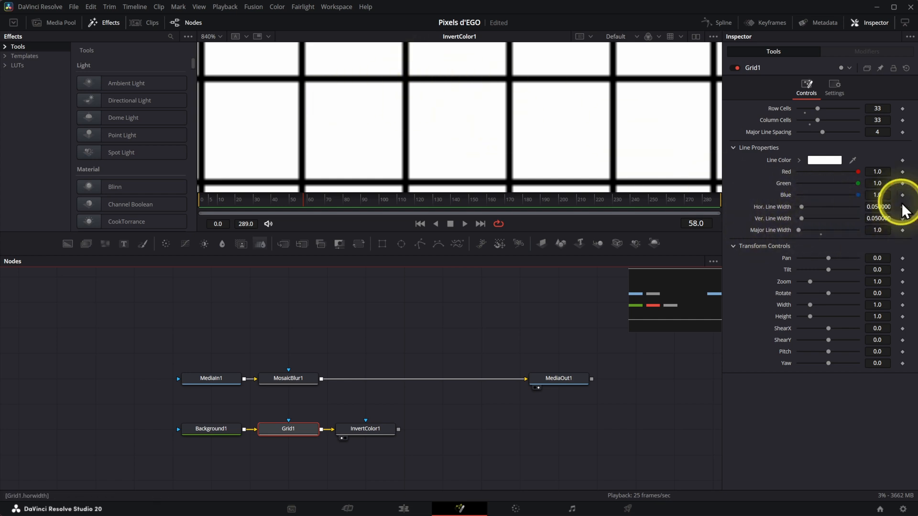
mouse_move(807, 209)
left_mouse_down()
mouse_move(783, 207)
mouse_move(801, 214)
left_mouse_up()
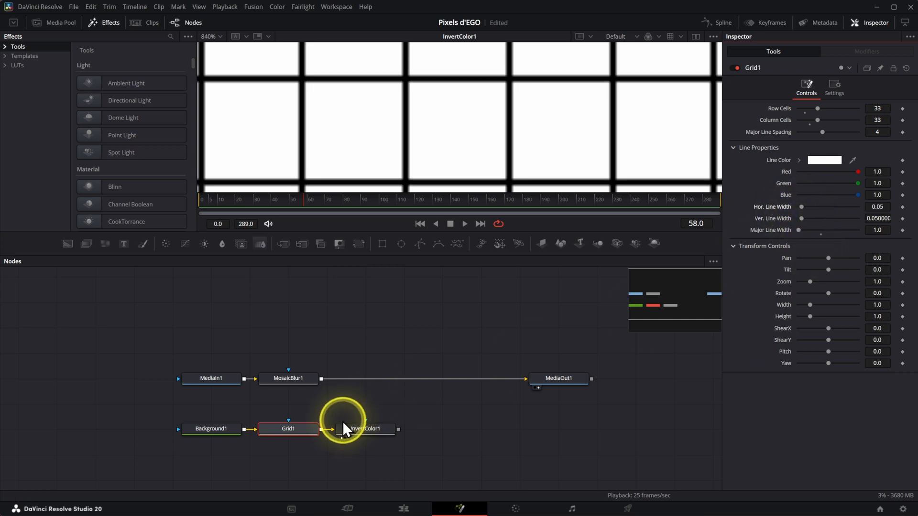
Step: Add an Erode / Dilate node after InvertColor1
left_click(378, 433)
key("ctrl+space")
type("inv")
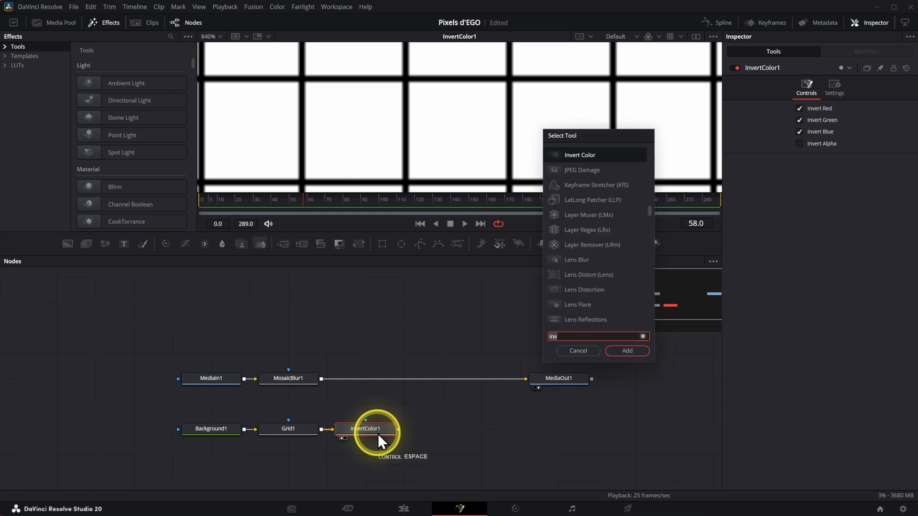
type("ero")
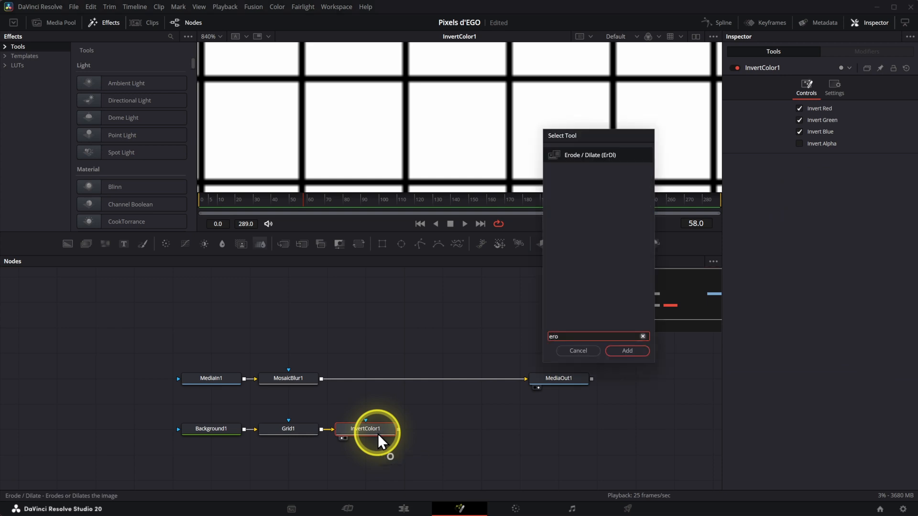
key("Return")
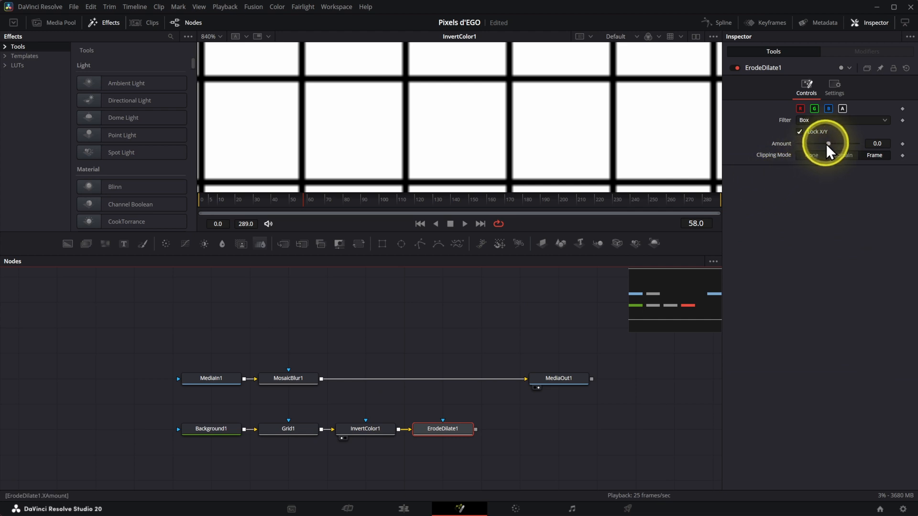
Step: Show ErodeDilate1 in the viewer and set its Amount to 0.0006 to thin the grid lines
left_click_drag(829, 144, 851, 165)
left_click_drag(455, 428, 529, 138)
left_click_drag(848, 143, 830, 147)
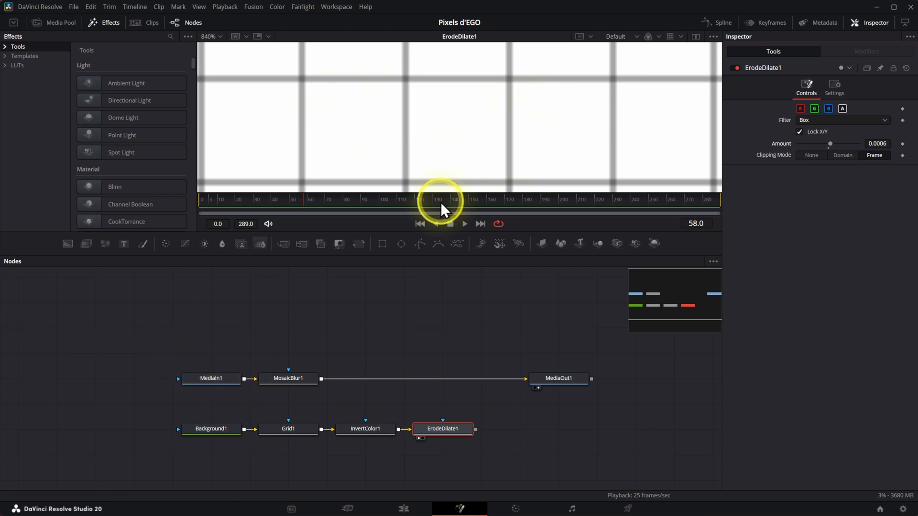
left_click(209, 36)
left_click(215, 48)
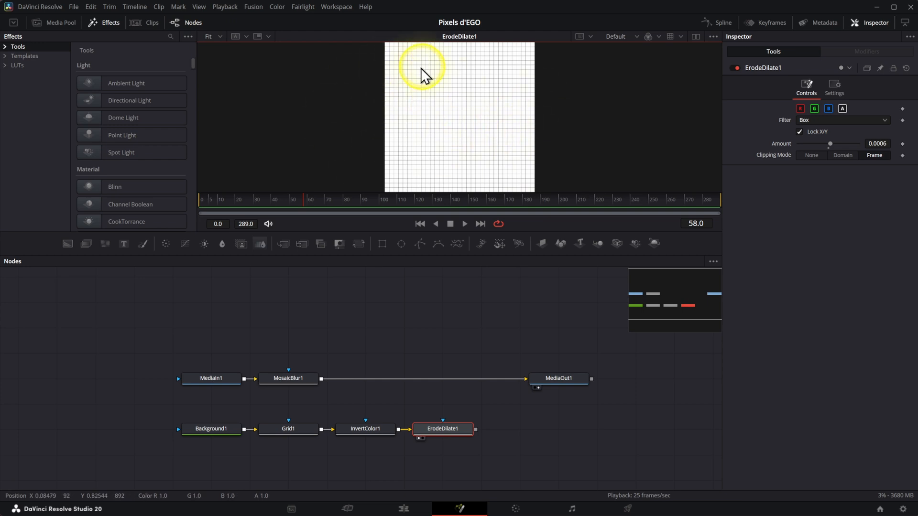
Step: Move MediaOut1 further along its chain and shift MediaIn1, MosaicBlur1 and MediaOut1 upward together to free space above the grid chain
left_click(287, 384)
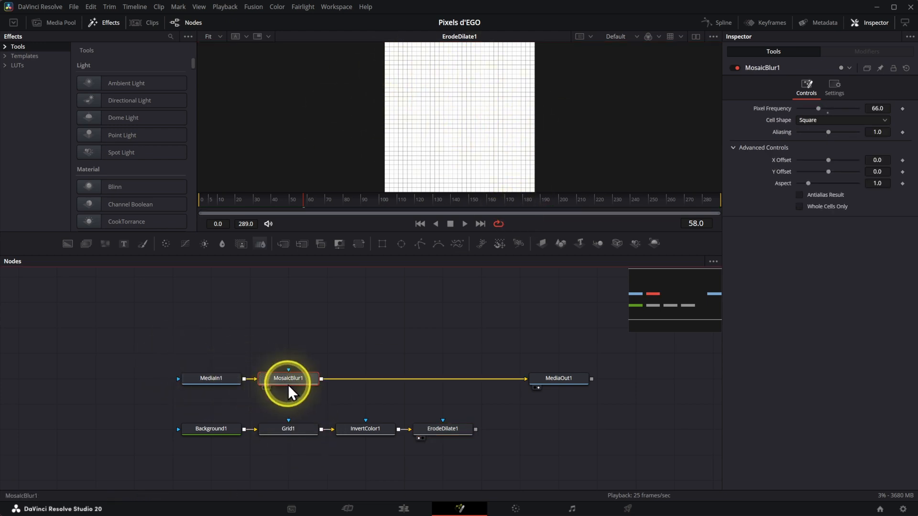
left_click_drag(554, 379, 593, 378)
left_click_drag(168, 333, 606, 289)
left_click(510, 340)
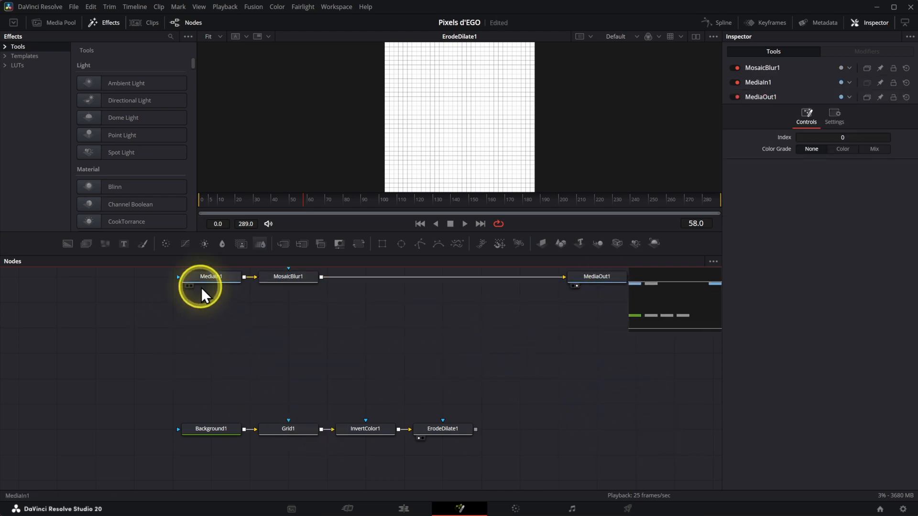
Step: Add a second Background node below MediaIn1 and merge MosaicBlur1's output over it, showing the merge in the viewer
left_click_drag(69, 244, 224, 330)
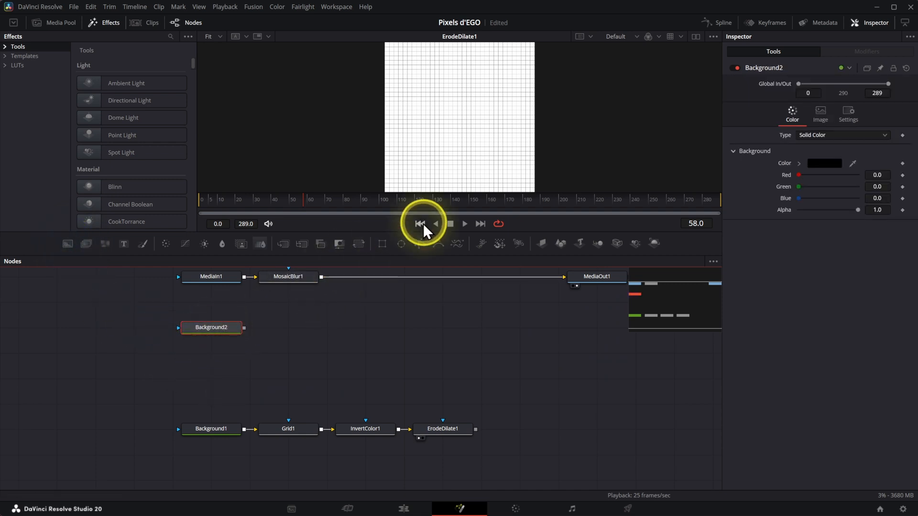
left_click_drag(322, 278, 489, 127)
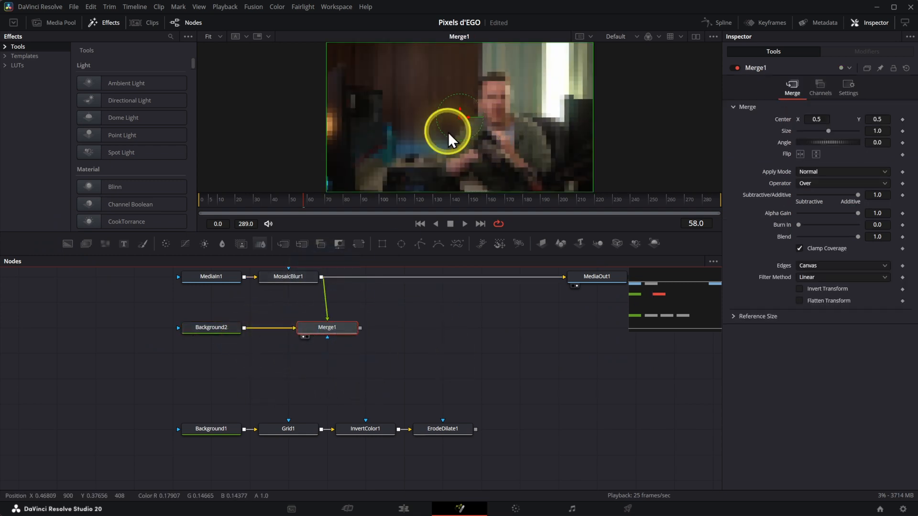
Step: Connect Merge1's output to MediaOut1 and feed ErodeDilate1's output into Merge1's effect mask input
left_click_drag(361, 328, 564, 277)
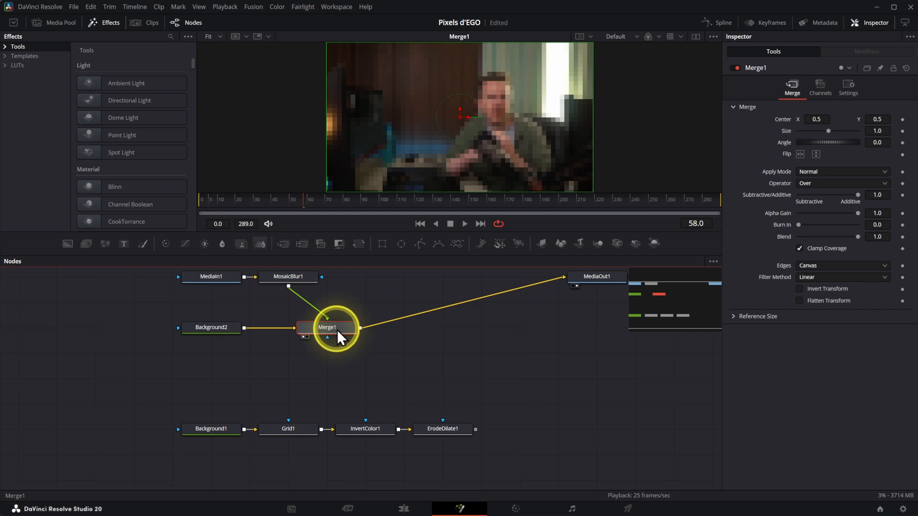
left_click_drag(475, 430, 339, 362)
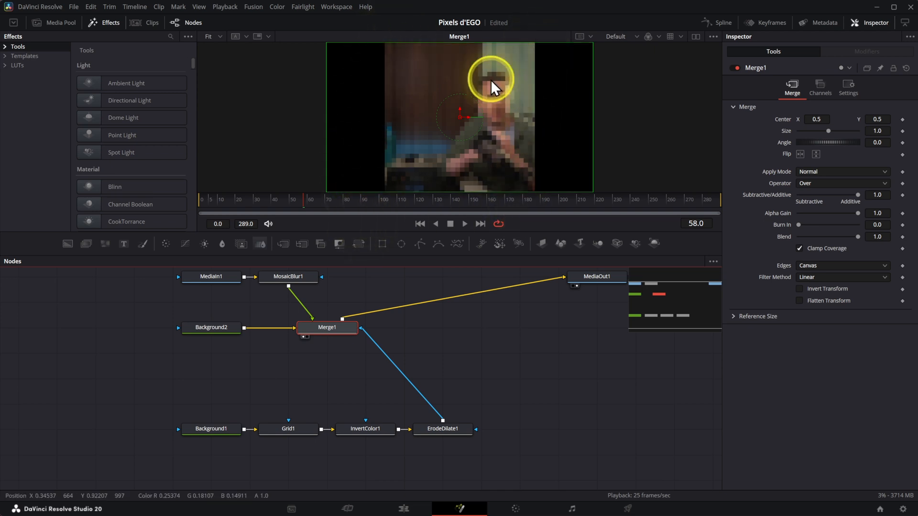
Step: Show ErodeDilate1 in the viewer and examine its alpha channel compared with its color image
left_click(446, 432)
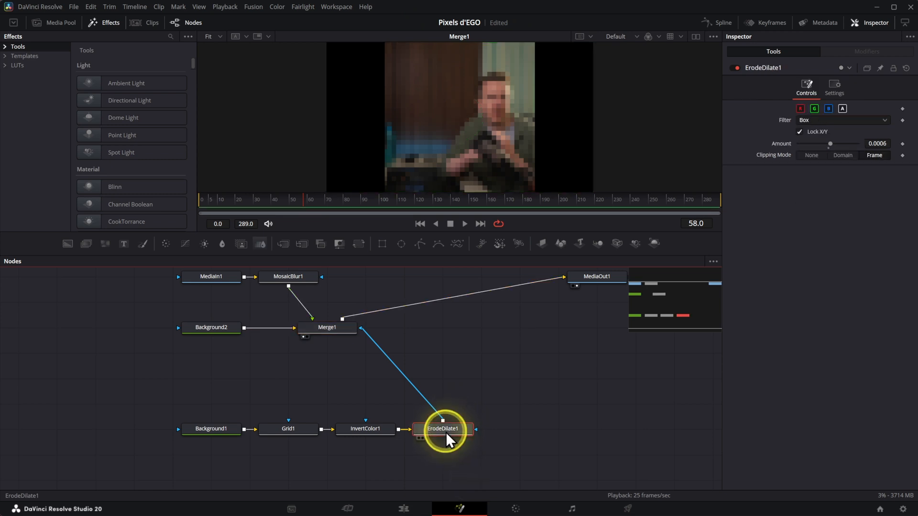
left_click_drag(445, 432, 480, 71)
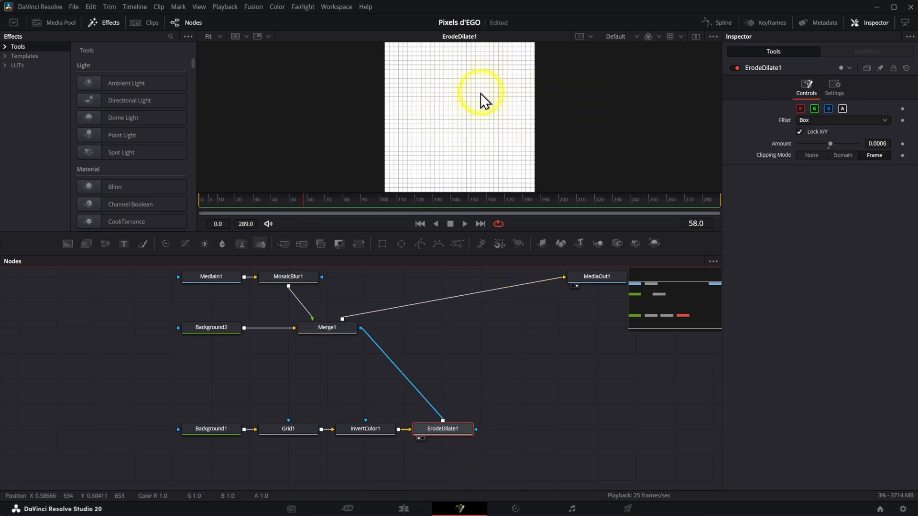
key("a")
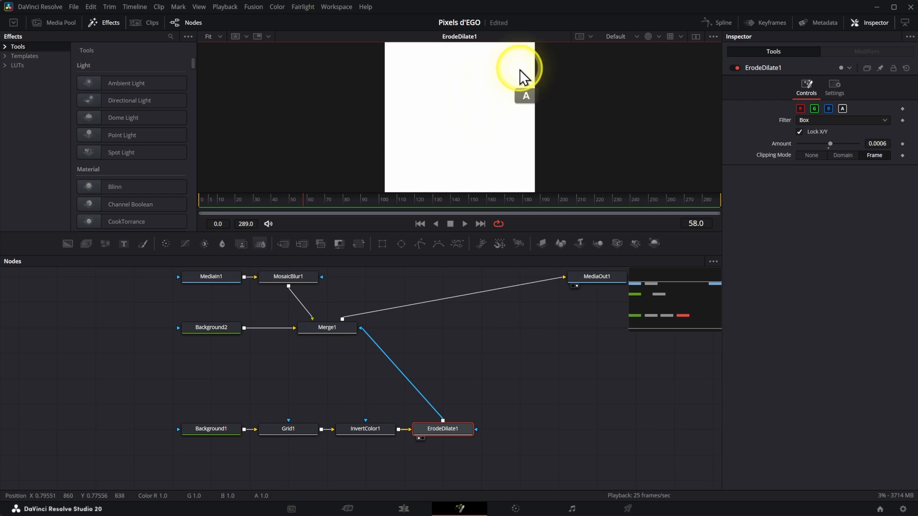
left_click(651, 40)
left_click(650, 39)
left_click(650, 39)
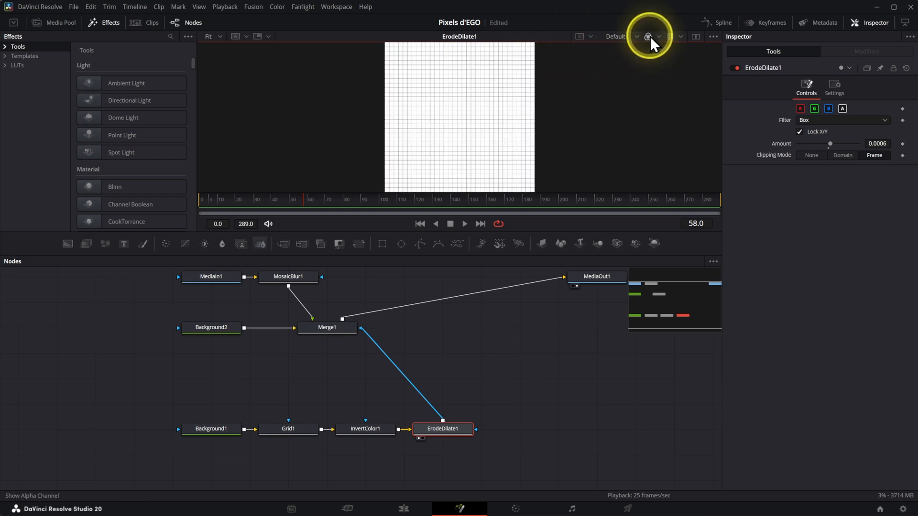
key("a")
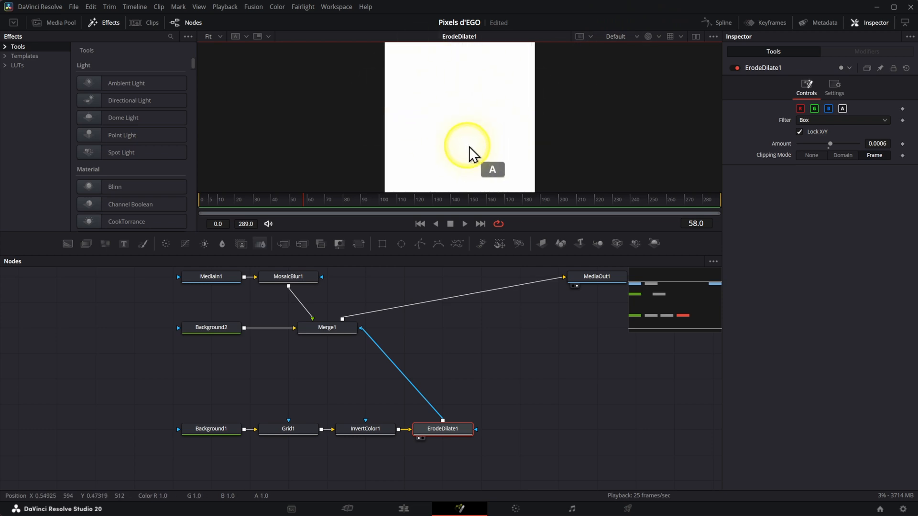
key("a")
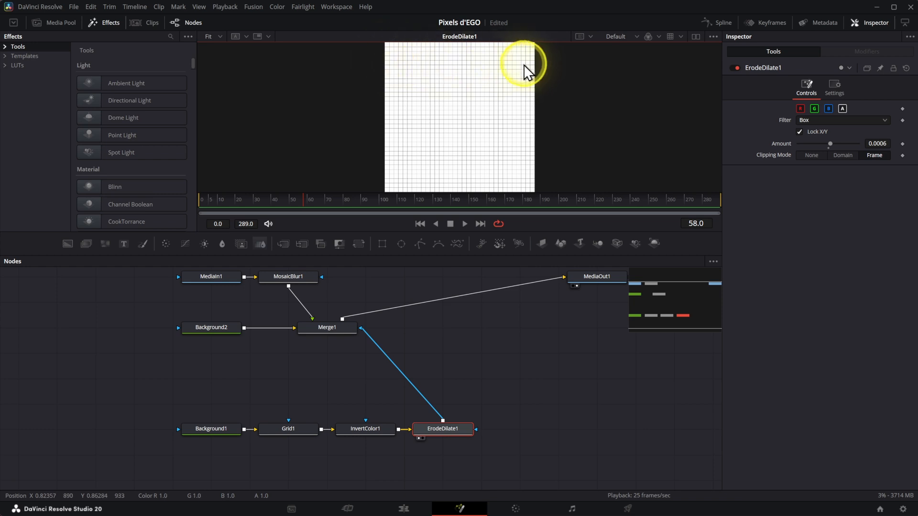
Step: Add a Bitmap node and wire it between ErodeDilate1 and Merge1's mask input
left_click(456, 429)
key("ctrl+space")
type("ero")
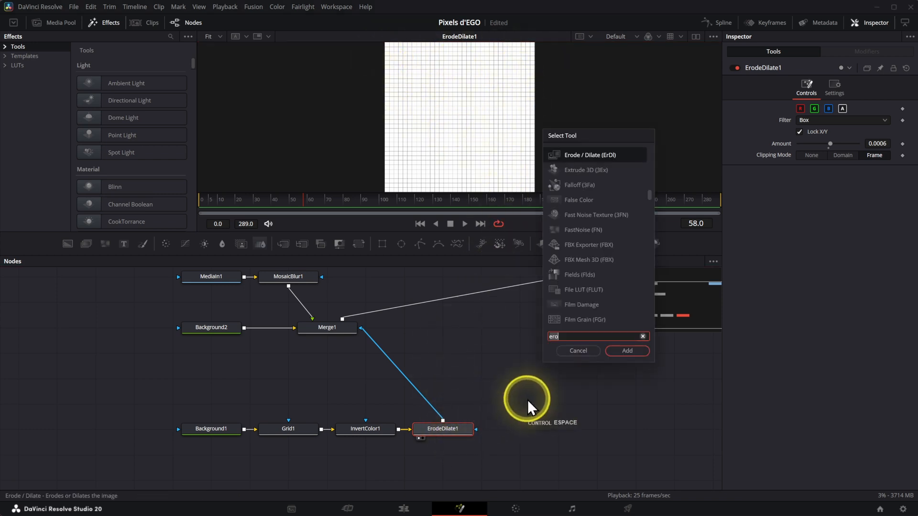
type("bitmap")
key("Return")
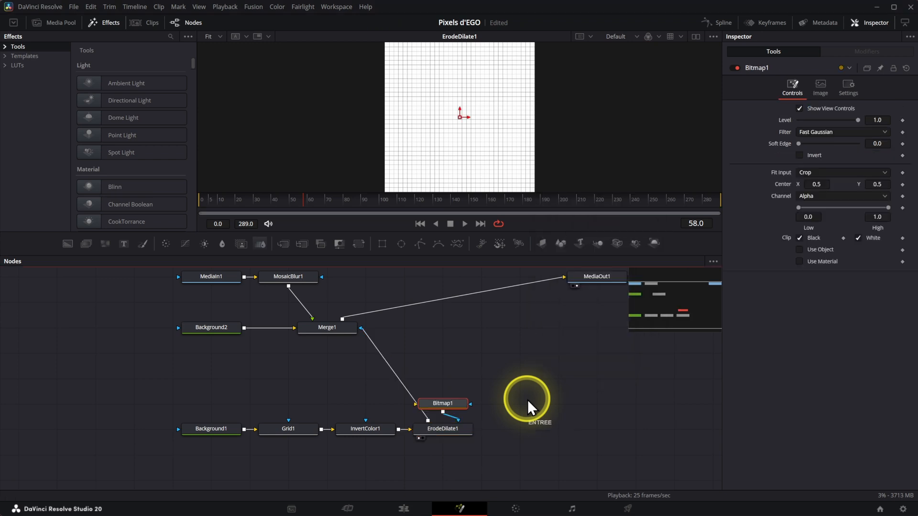
left_click_drag(436, 404, 552, 404)
left_click_drag(476, 430, 440, 362)
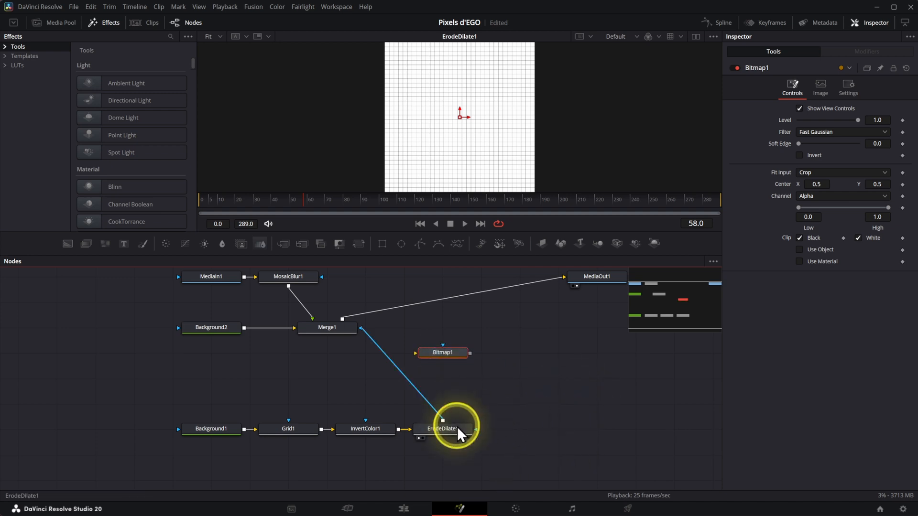
left_click_drag(443, 421, 415, 354)
left_click_drag(472, 355, 359, 329)
left_click(439, 354)
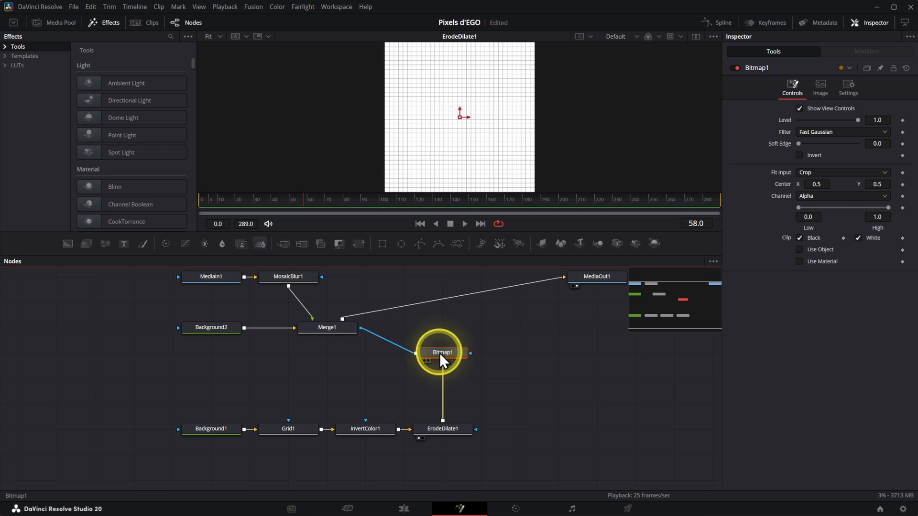
Step: Show Bitmap1 in the viewer and set its Channel to Luminance
left_click_drag(451, 354, 487, 153)
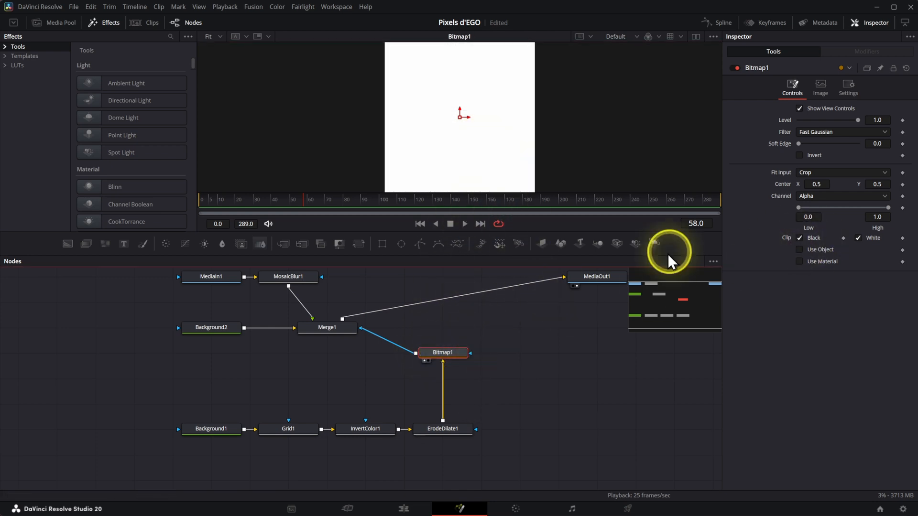
left_click(813, 196)
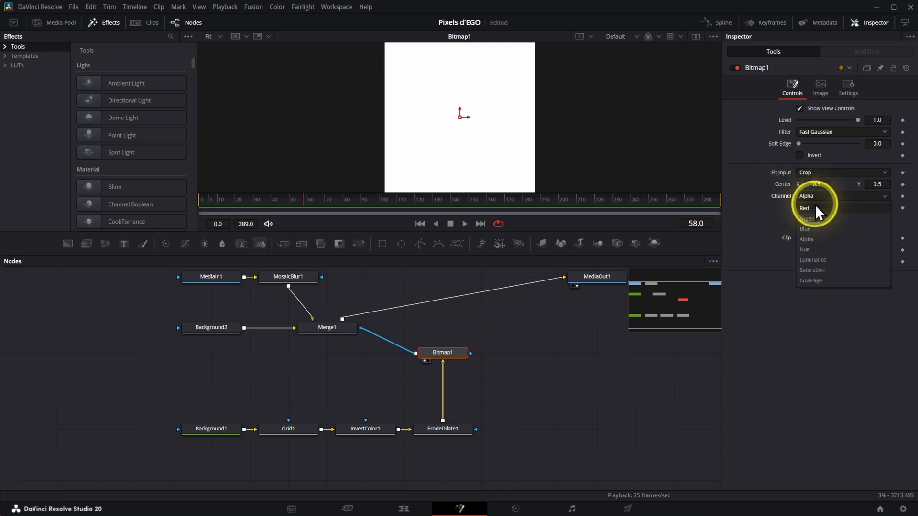
left_click(817, 260)
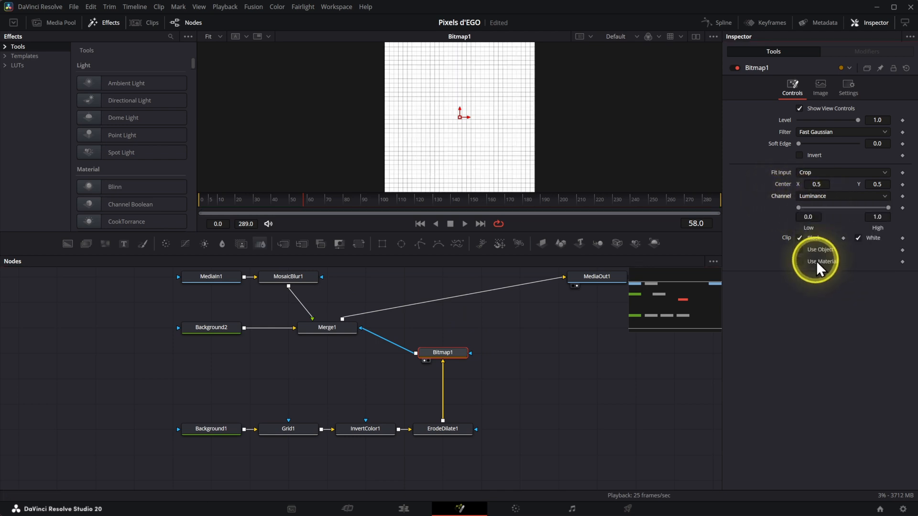
Step: Show Merge1 in the viewer and examine up close how the grid lines align with the mosaic cells
left_click_drag(337, 340, 495, 100)
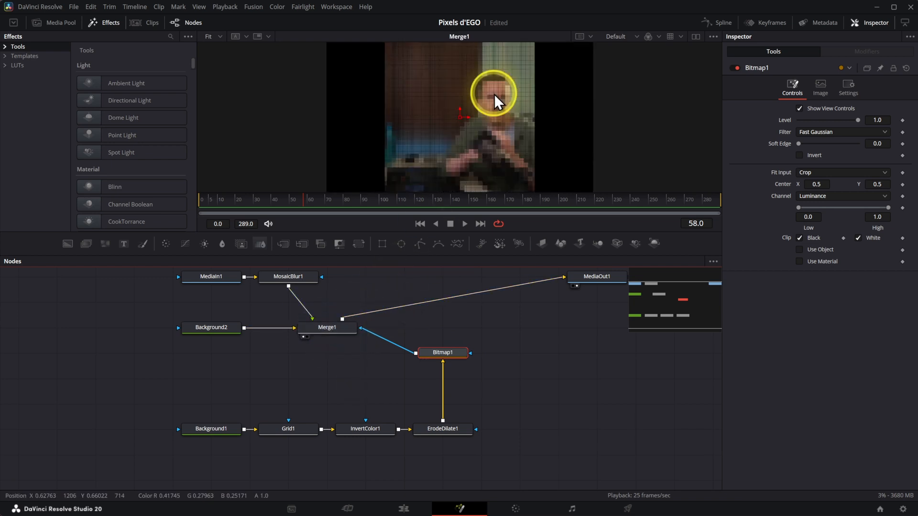
scroll(495, 100, "up", 3)
scroll(478, 120, "down", 2)
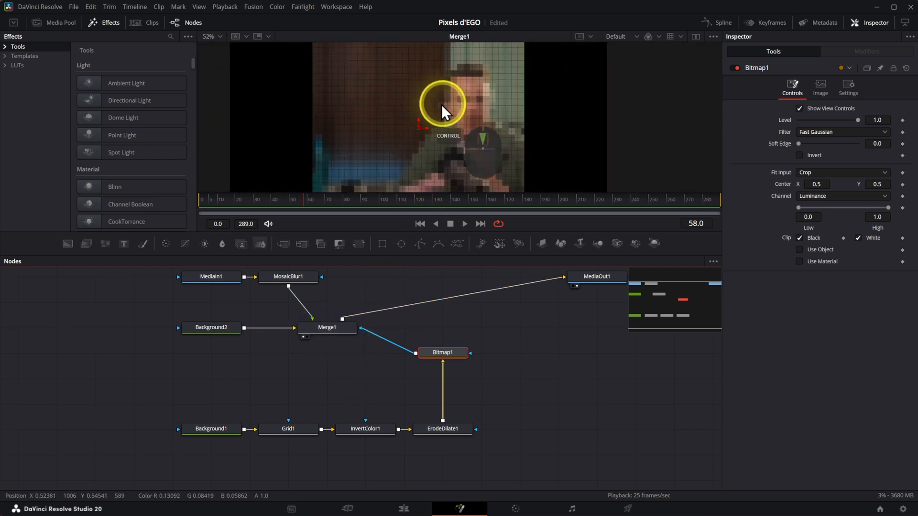
scroll(495, 106, "up", 5)
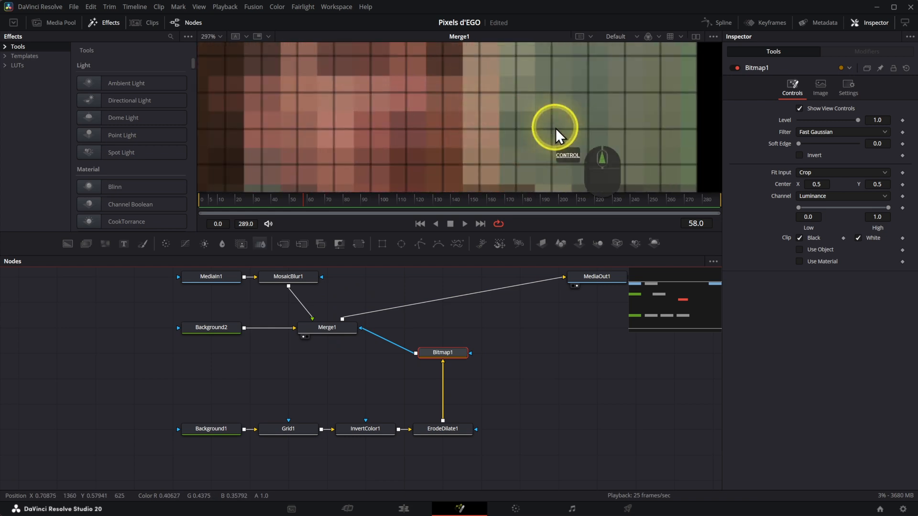
left_click_drag(457, 93, 556, 147)
left_click_drag(495, 127, 662, 199)
left_click_drag(305, 129, 362, 139)
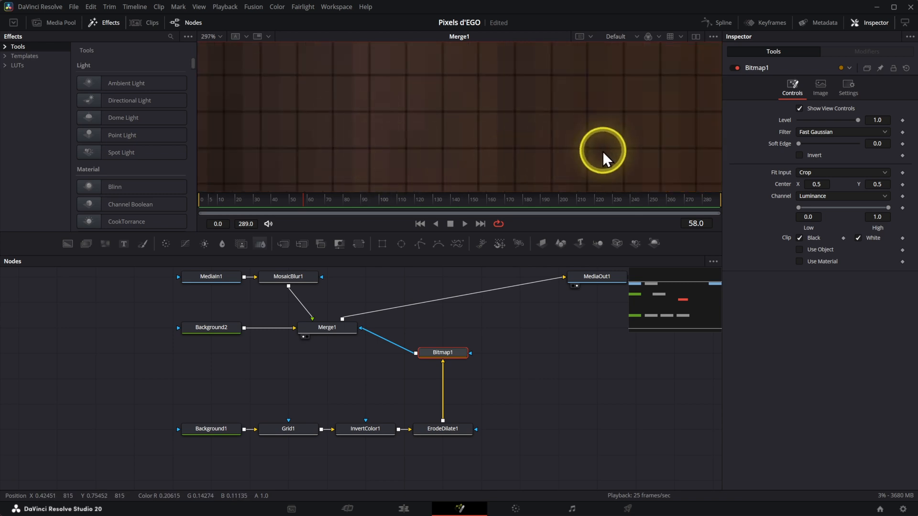
scroll(539, 147, "down", 5)
left_click_drag(490, 183, 565, 105)
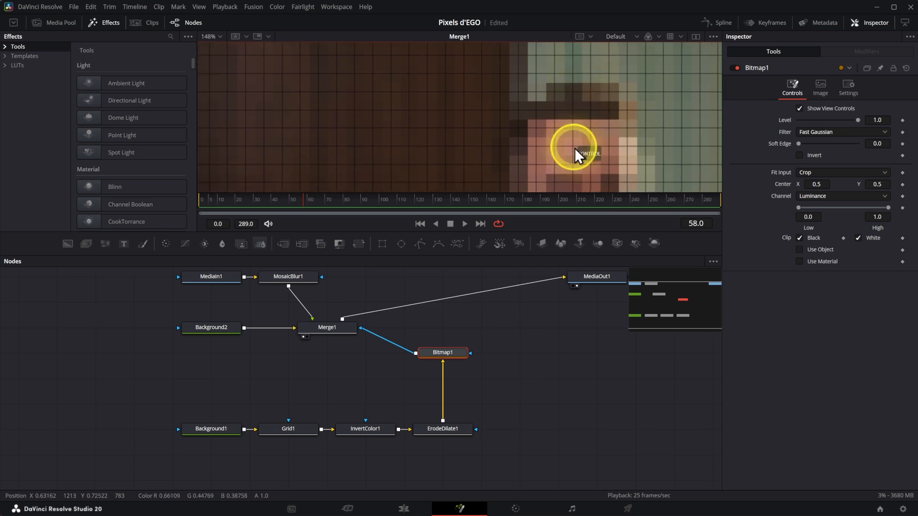
Step: Set MosaicBlur1's X Offset and Y Offset to -1.0 and check the cell alignment with the grid in several areas
left_click(298, 281)
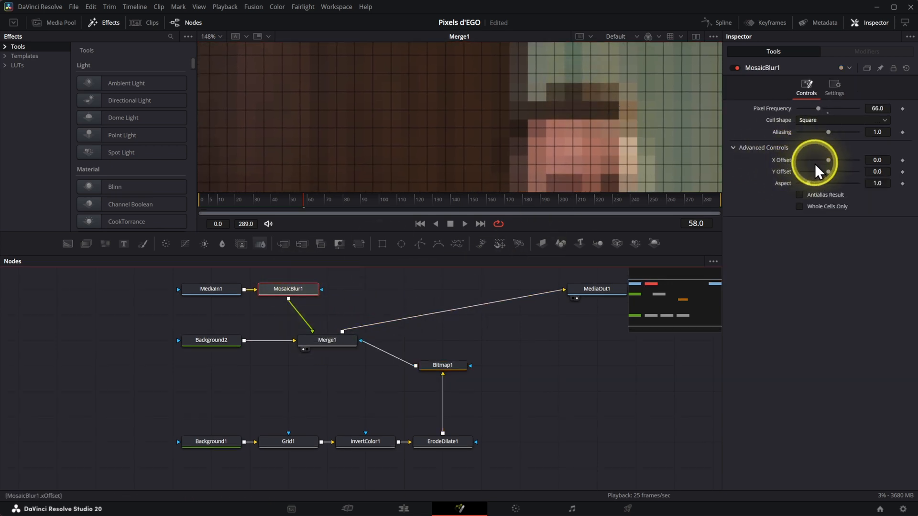
left_click_drag(828, 160, 800, 174)
scroll(622, 142, "down", 5)
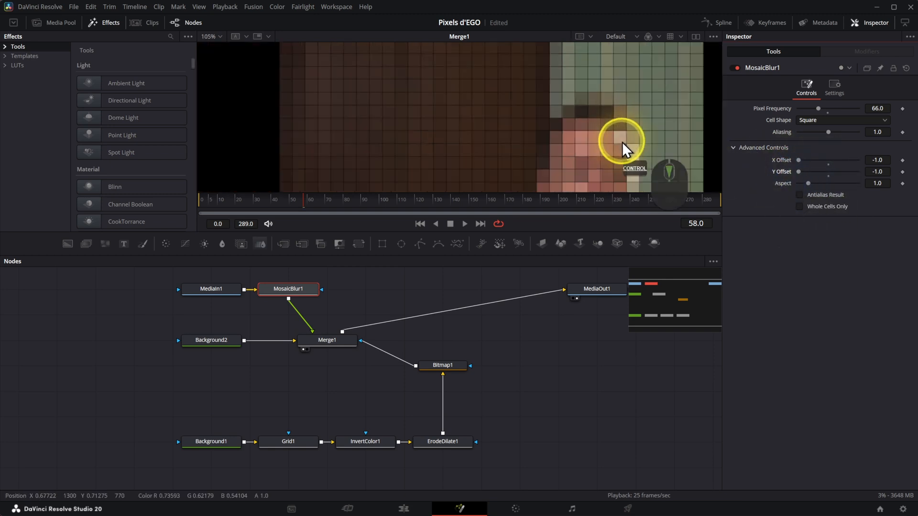
left_click_drag(623, 156, 619, 96)
scroll(598, 141, "up", 5)
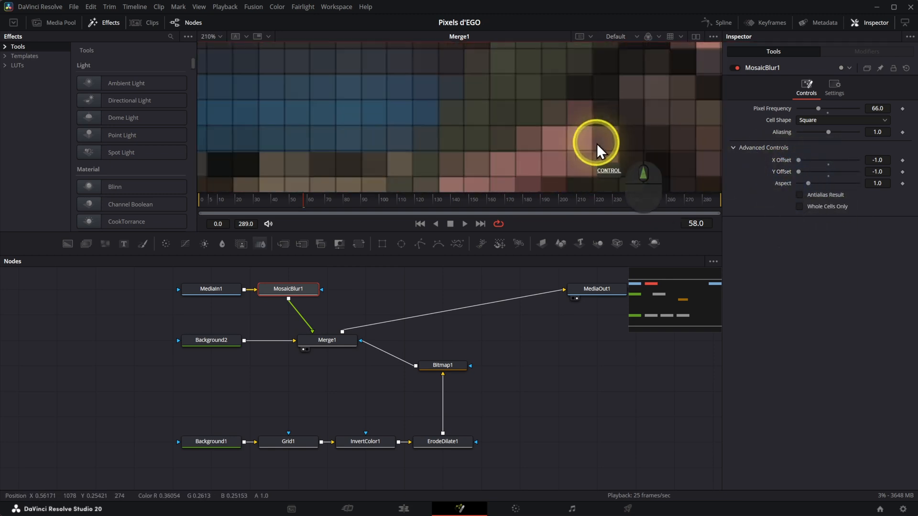
scroll(579, 150, "up", 3)
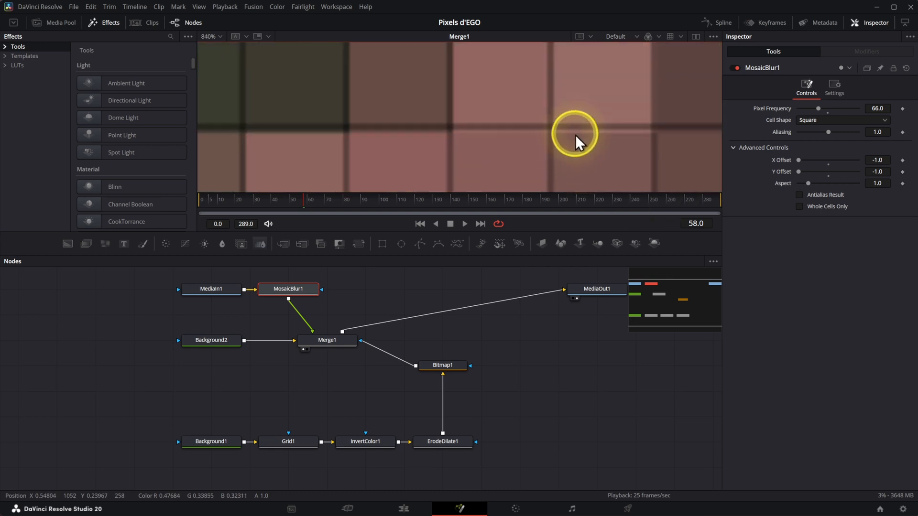
scroll(555, 129, "down", 4)
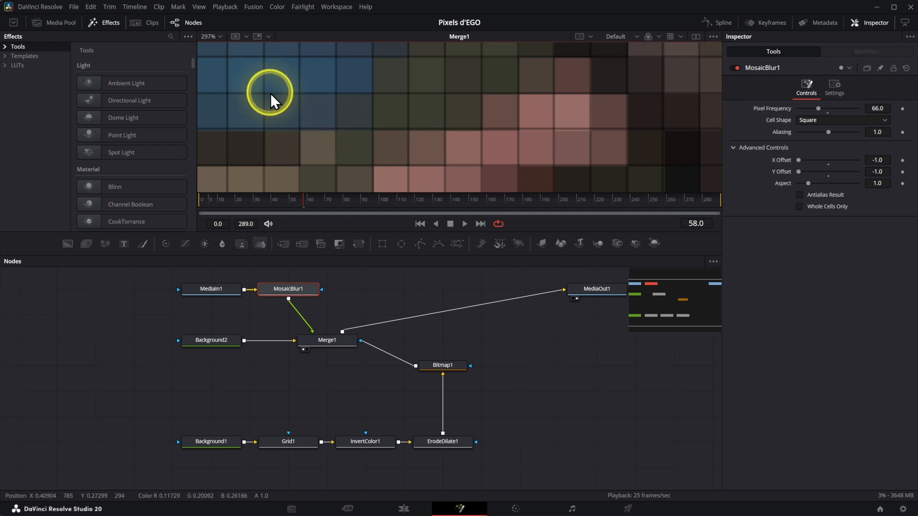
left_click_drag(268, 83, 522, 125)
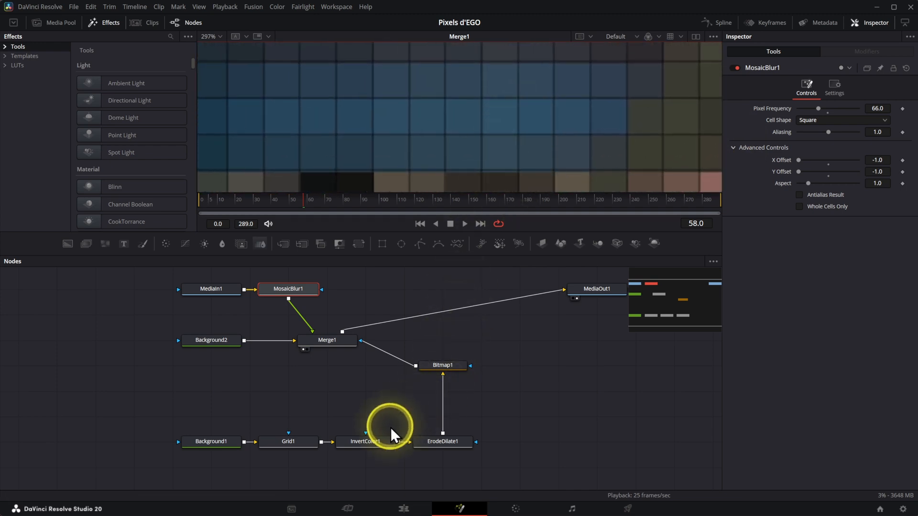
Step: Compare InvertColor1 with ErodeDilate1 in the viewer and set ErodeDilate1's Amount to 0.00084 to soften the grid lines
left_click_drag(369, 443, 425, 179)
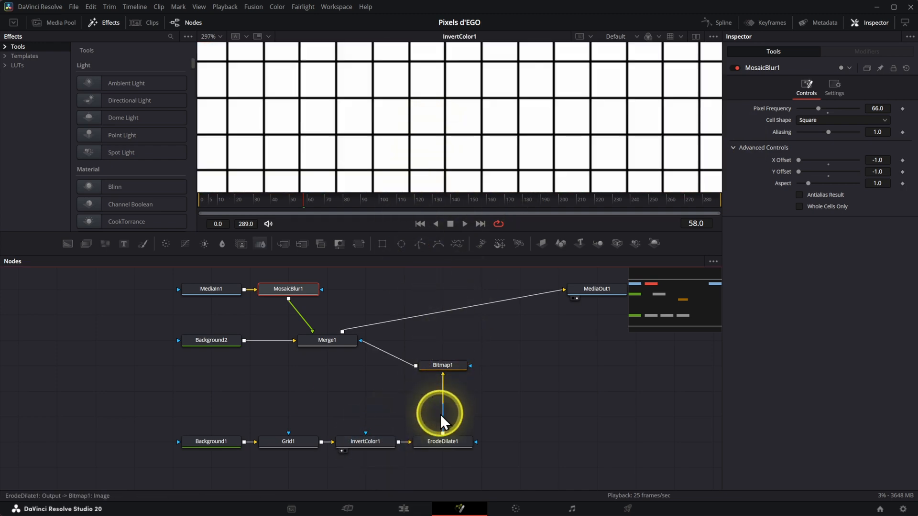
left_click_drag(448, 444, 446, 134)
left_click_drag(377, 438, 439, 145)
left_click_drag(455, 439, 484, 149)
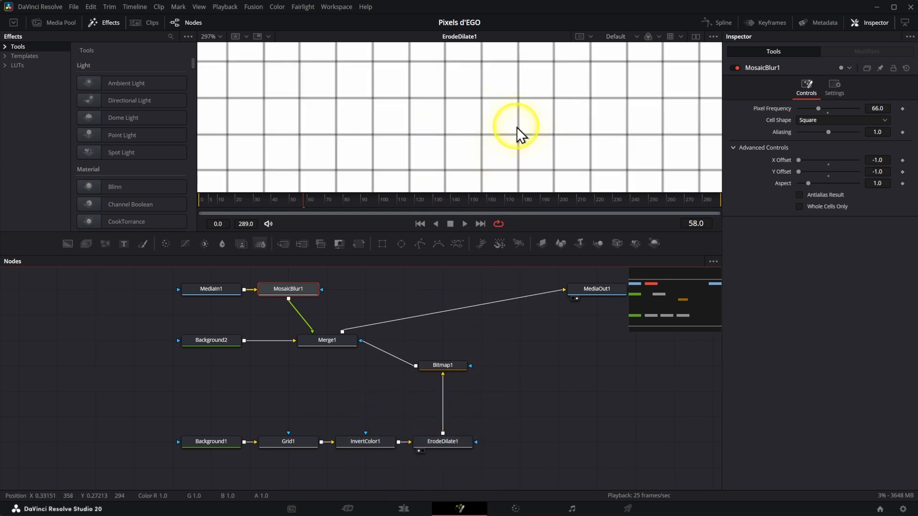
left_click_drag(873, 144, 894, 144)
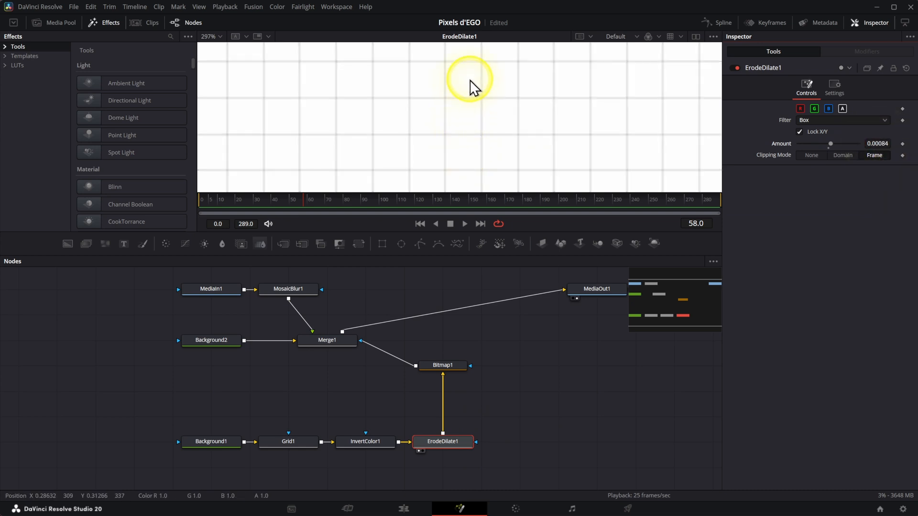
Step: Refine the grid mask by fine-tuning ErodeDilate1's Amount and raising Bitmap1's Low threshold to 0.839, checking the result on MediaOut1
left_click(448, 367)
key("1")
left_click_drag(799, 206, 881, 209)
left_click(443, 441)
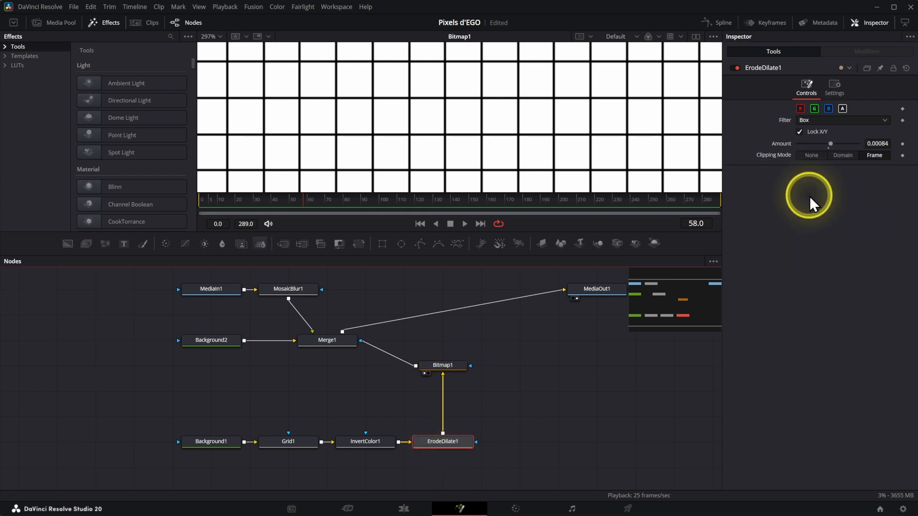
left_click_drag(832, 145, 832, 144)
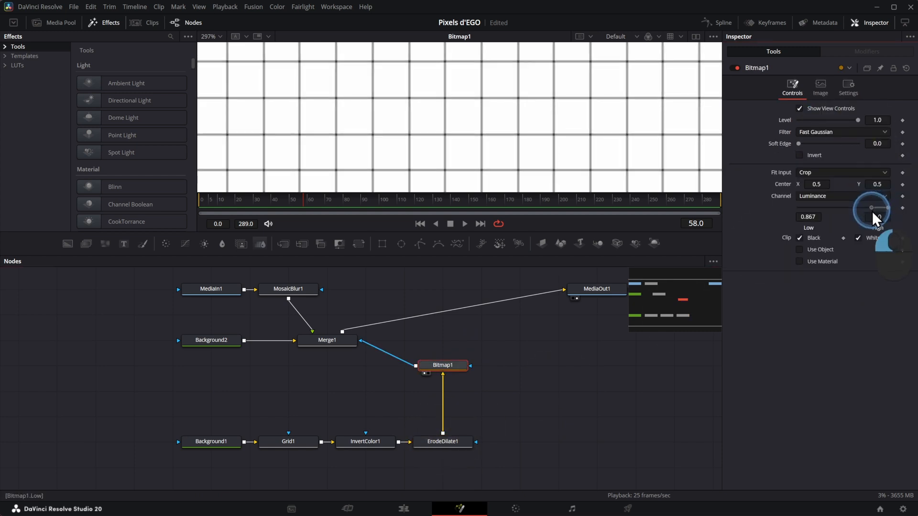
left_click_drag(870, 211, 869, 212)
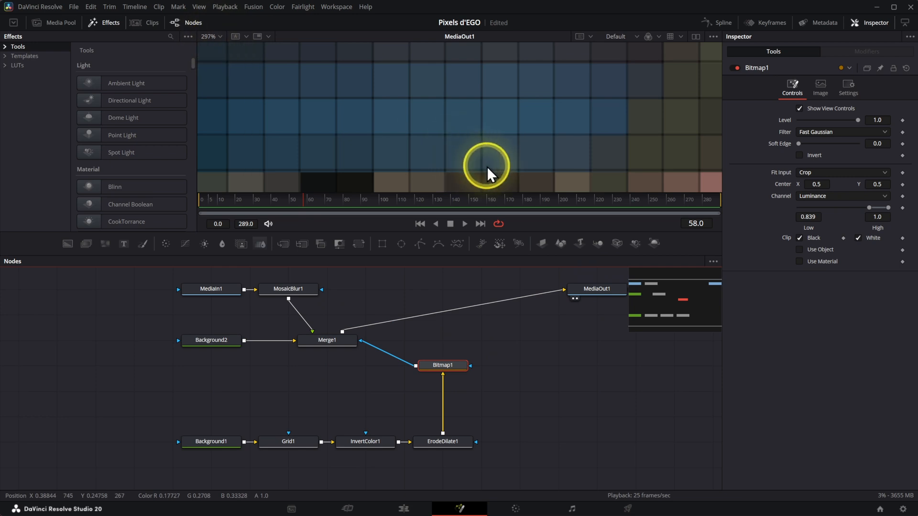
scroll(467, 152, "up", 5)
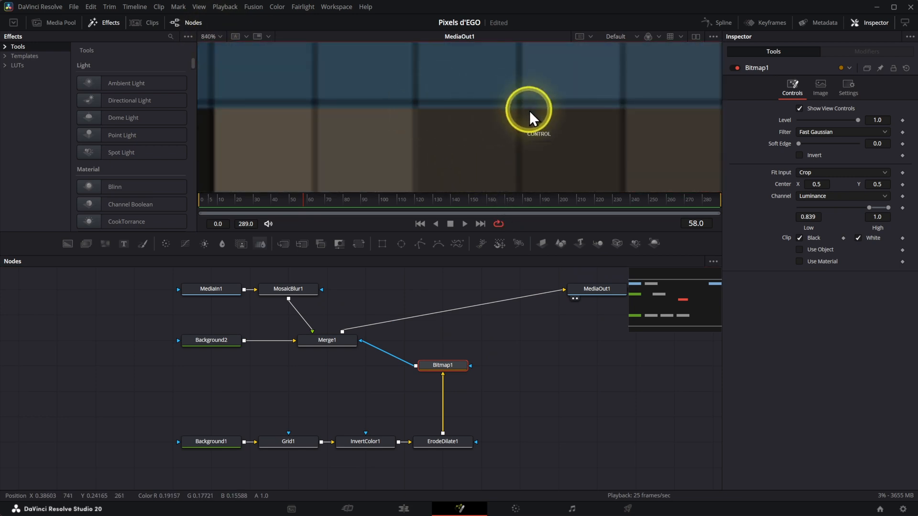
scroll(358, 96, "down", 10)
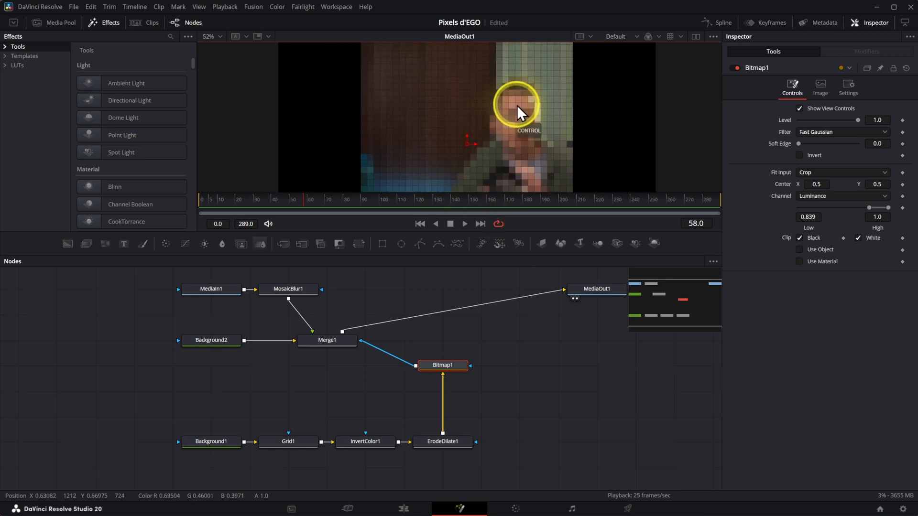
scroll(517, 105, "up", 4)
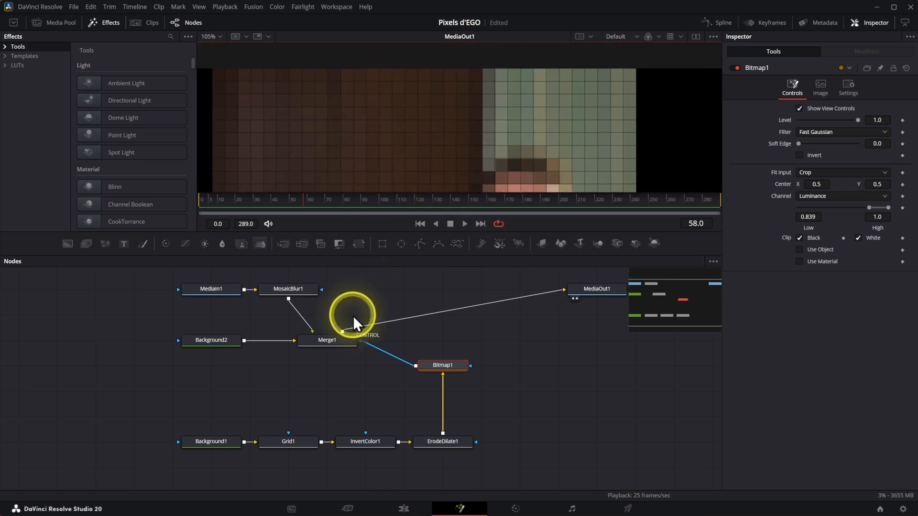
Step: Set MosaicBlur1's Pixel Frequency to 66.2, judging the cell edges against the grid lines up close
left_click(291, 286)
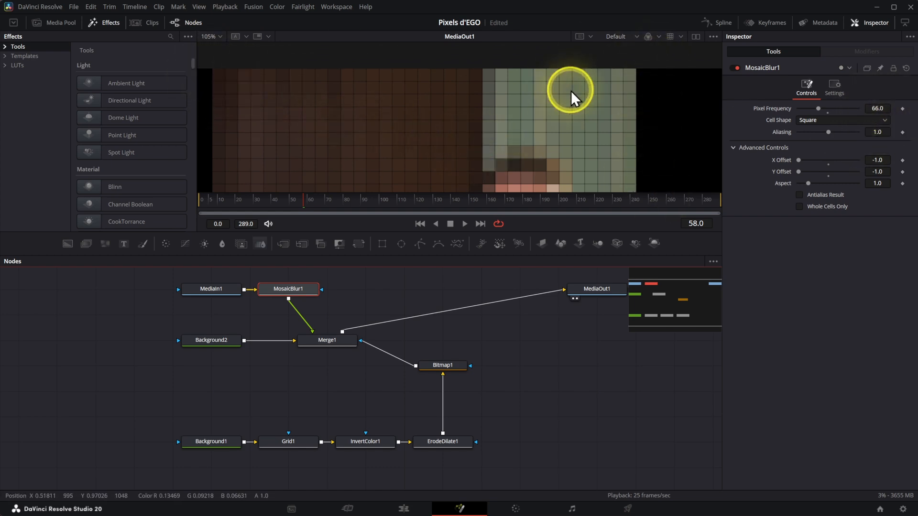
scroll(571, 148, "up", 6)
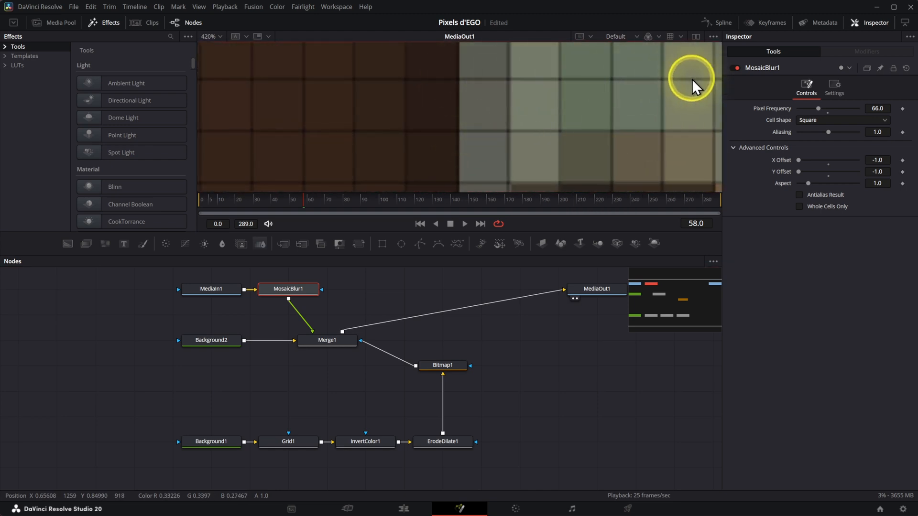
scroll(420, 96, "up", 2)
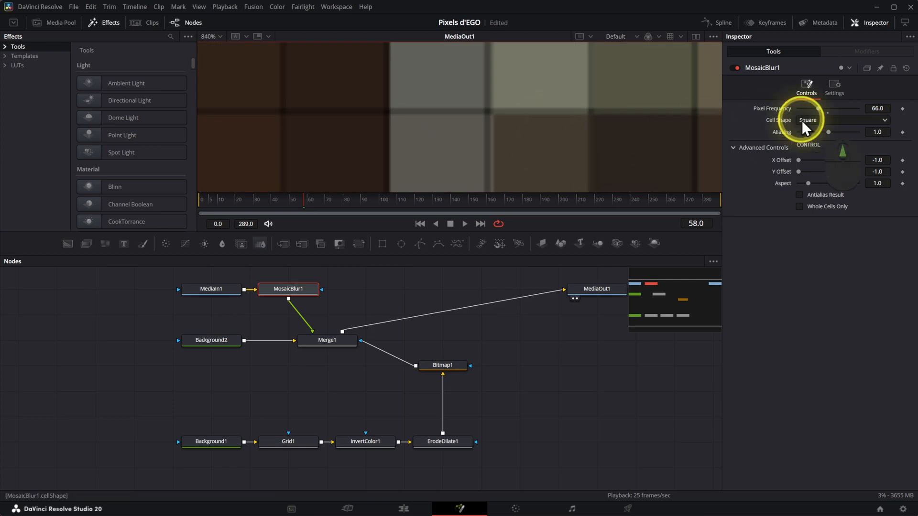
scroll(880, 110, "up", 3)
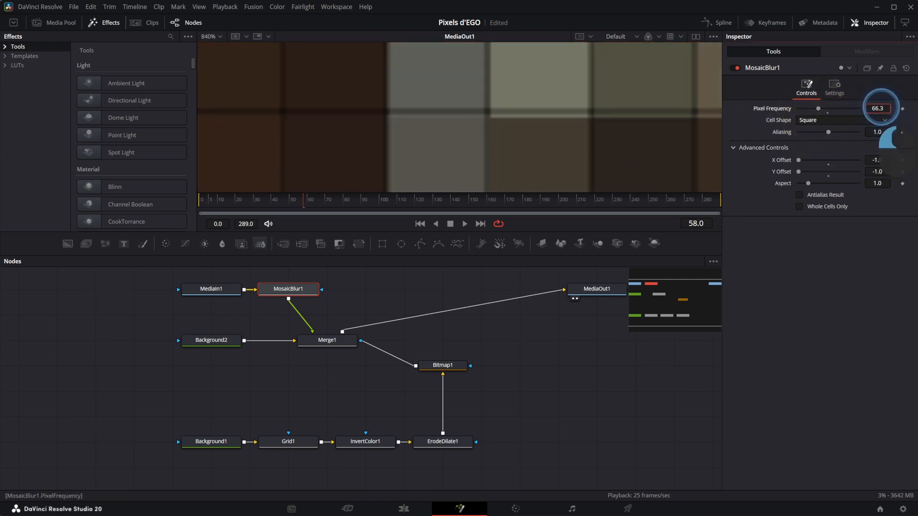
scroll(881, 109, "down", 2)
scroll(880, 108, "down", 2)
scroll(879, 109, "up", 2)
scroll(882, 159, "up", 1)
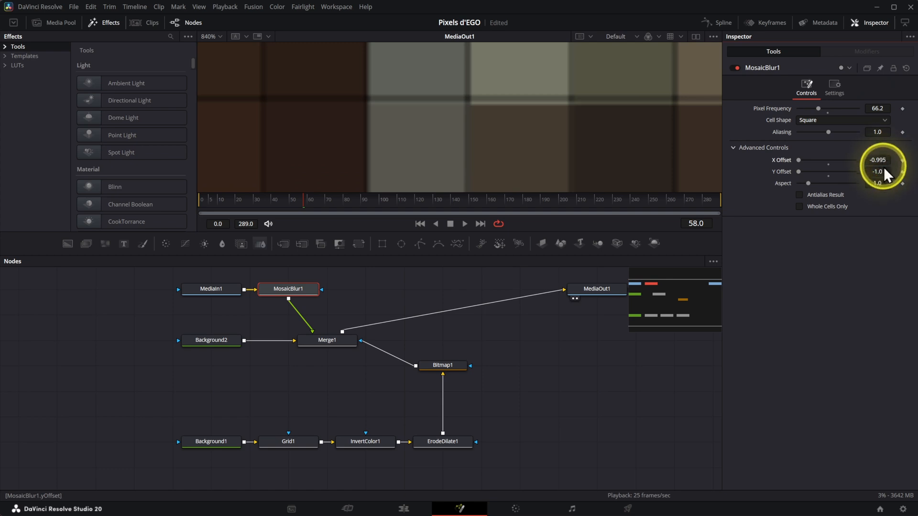
Step: Align the mosaic cells with the grid by setting MosaicBlur1's X Offset to -0.995 and Y Offset to -0.904, and check the whole frame
scroll(880, 171, "up", 1)
scroll(880, 171, "up", 3)
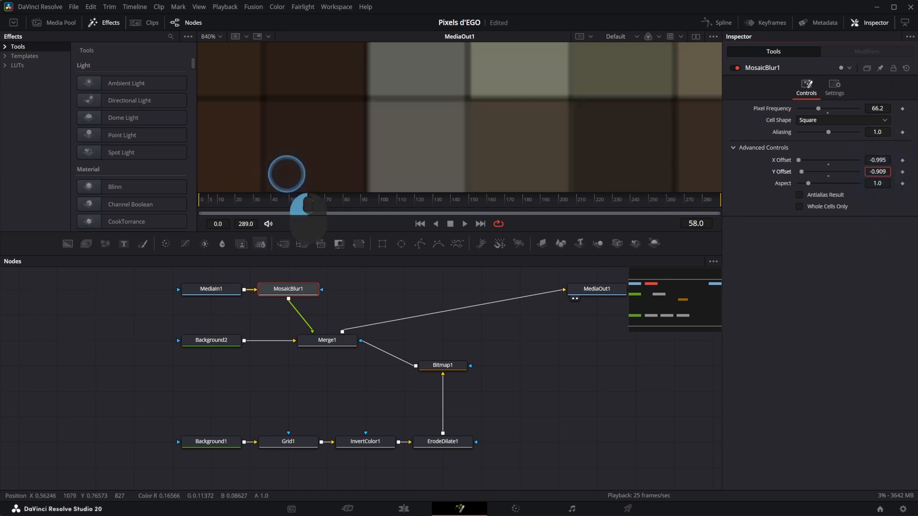
scroll(521, 138, "down", 10)
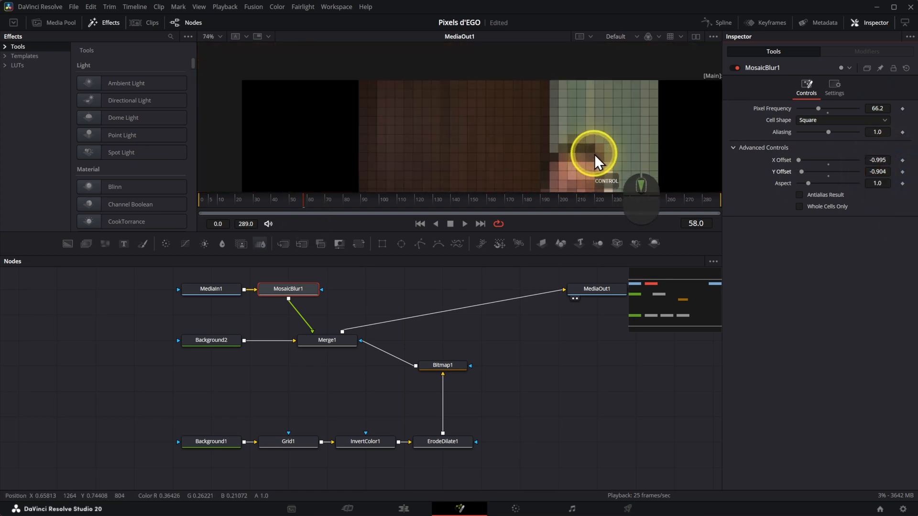
key("ctrl+f")
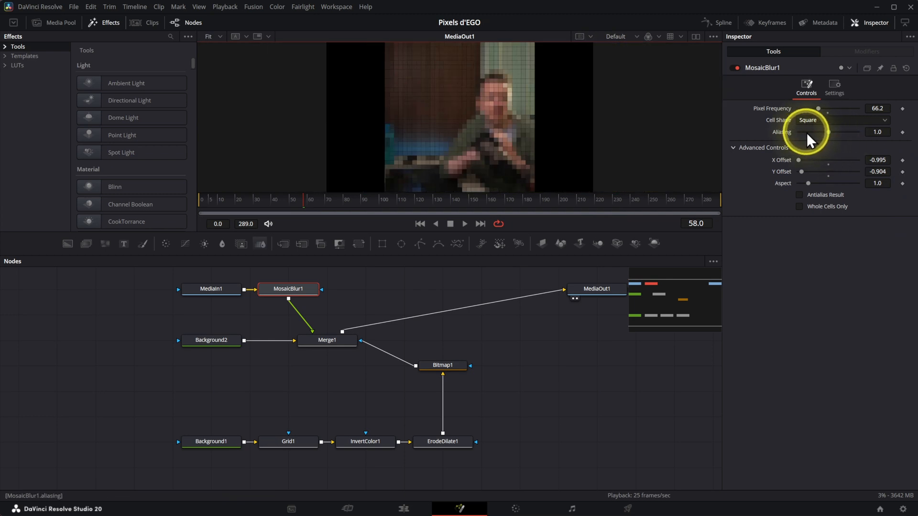
Step: Set MosaicBlur1's Aliasing to 1.795 and review the result at several frames in the composition and on the Edit page timeline
left_click_drag(831, 133, 852, 137)
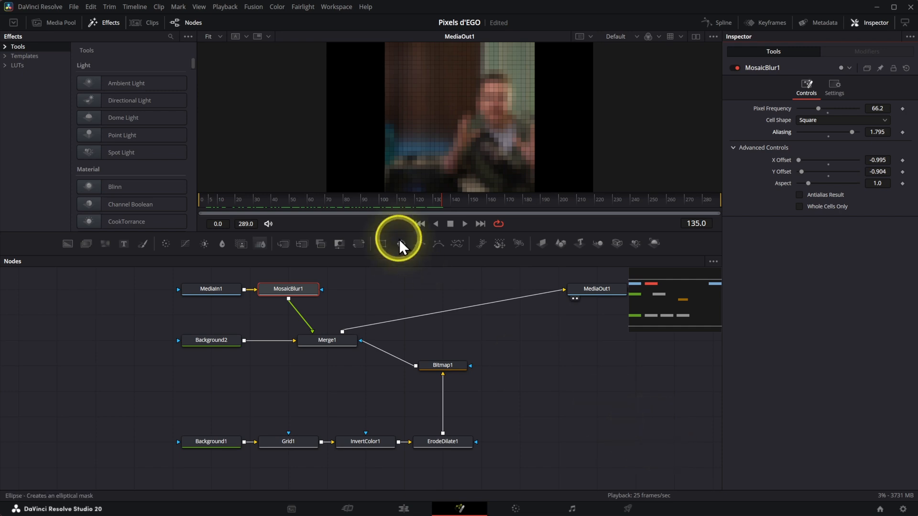
left_click_drag(430, 203, 355, 205)
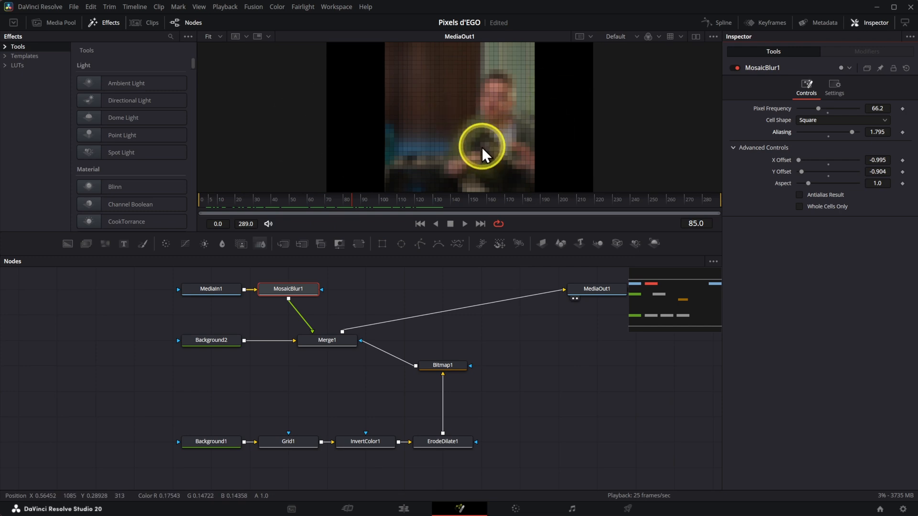
left_click(403, 509)
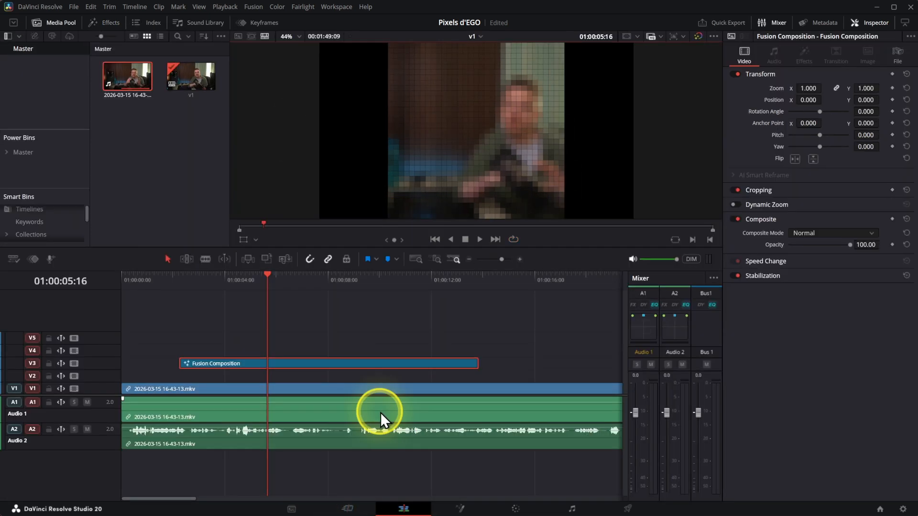
left_click_drag(171, 290, 261, 286)
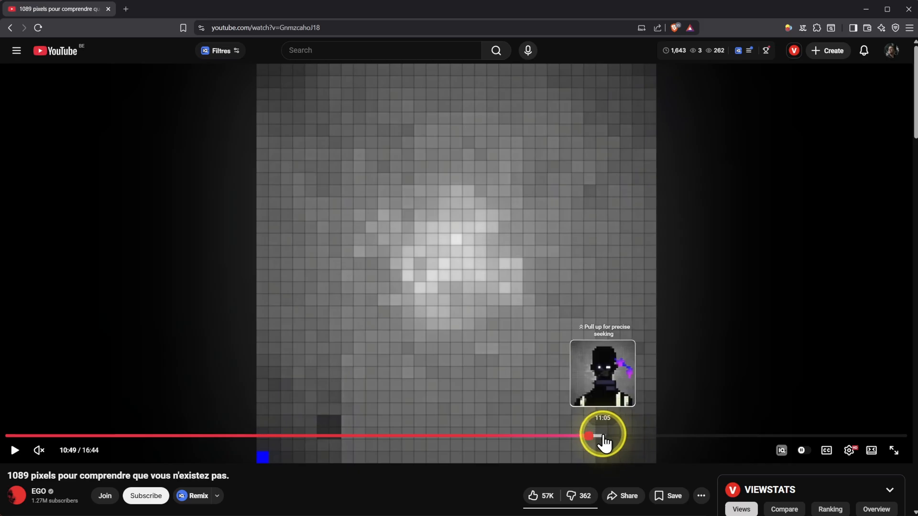
Step: Switch to EGO's YouTube video in the browser and seek through it from about 11:05 to examine its pixel-grid look
left_click(602, 436)
left_click_drag(604, 442, 380, 442)
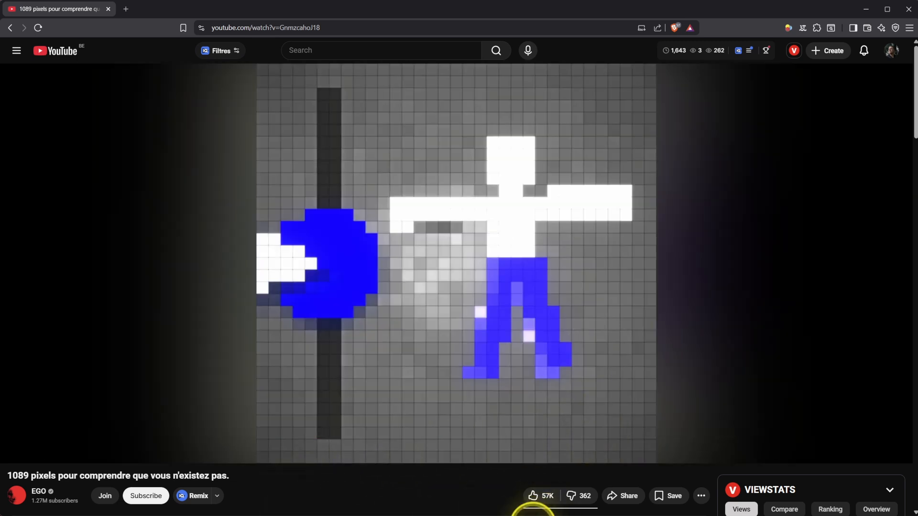
mouse_move(525, 514)
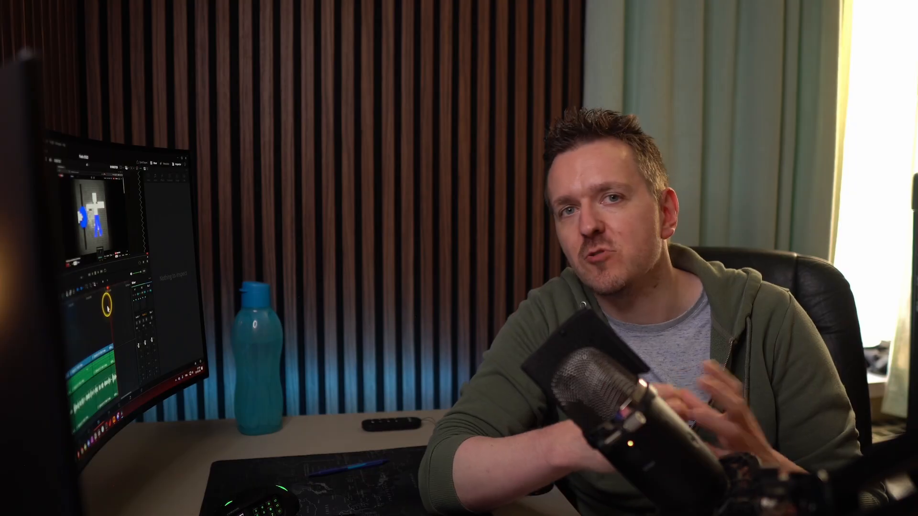